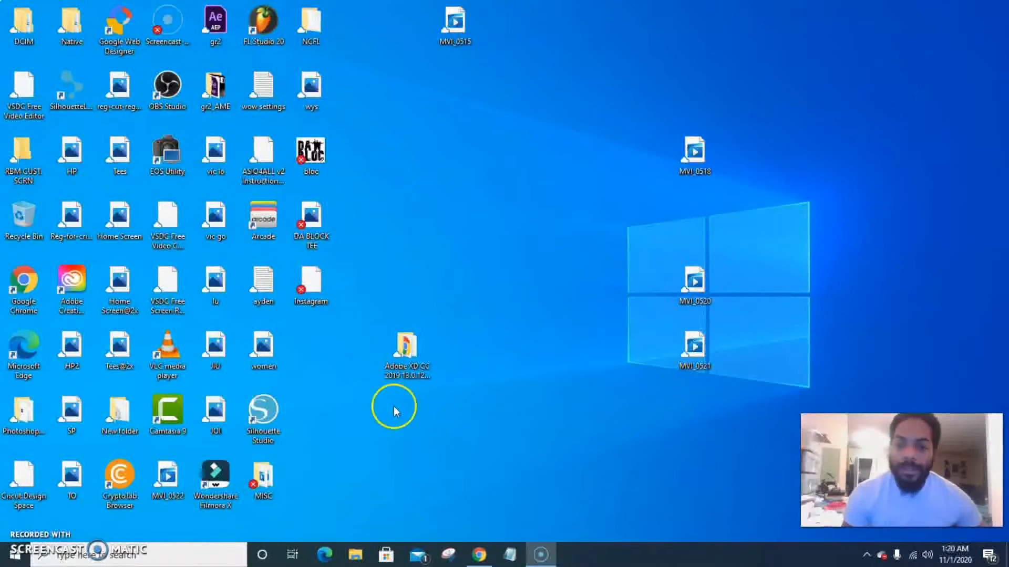
Open the browser and go to canva.com
{"action": "left_click", "coordinate": [481, 555]}
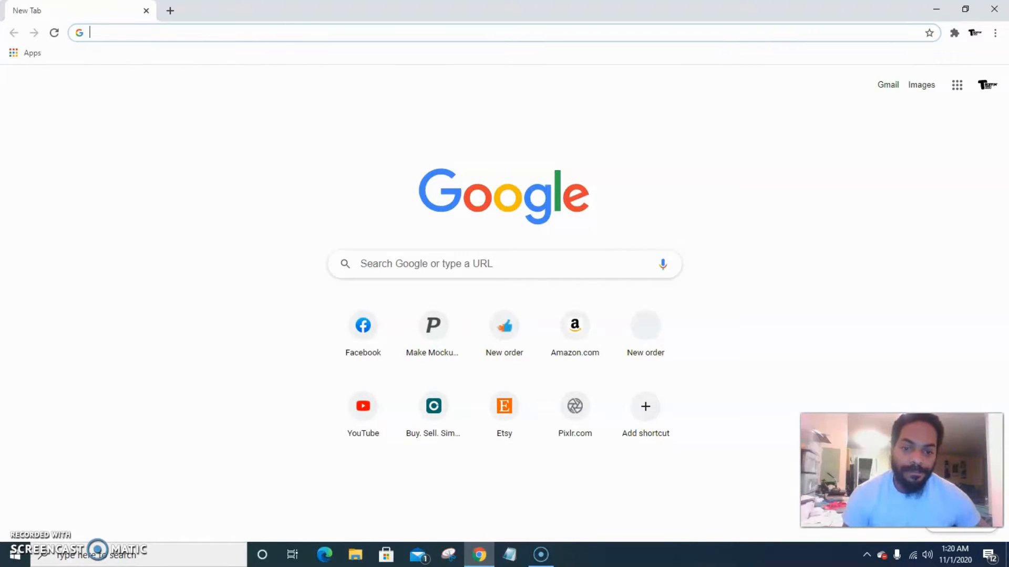
{"action": "left_click", "coordinate": [270, 35]}
{"action": "type", "text": "ca"}
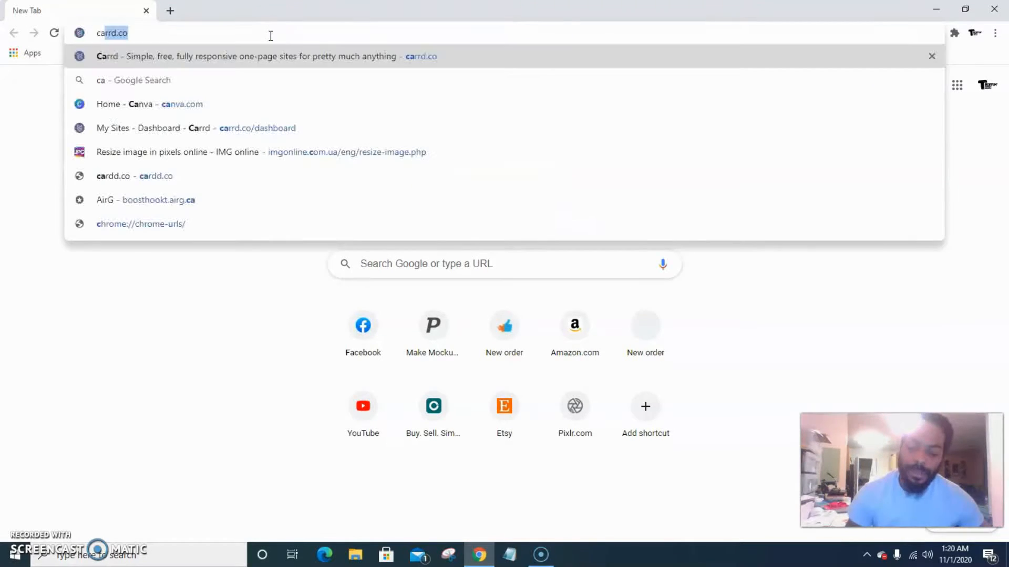
{"action": "type", "text": "nva"}
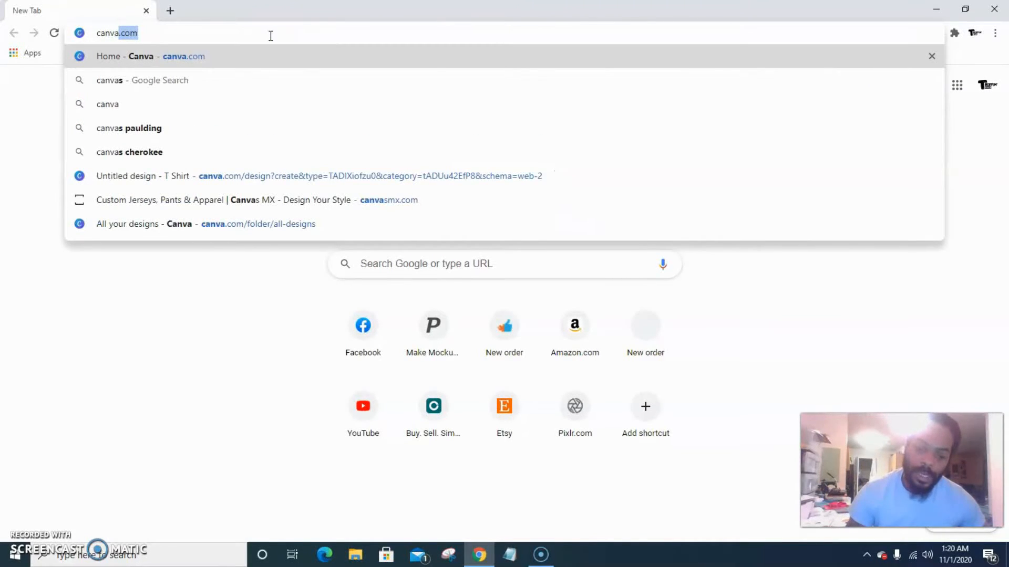
{"action": "key", "text": "Return"}
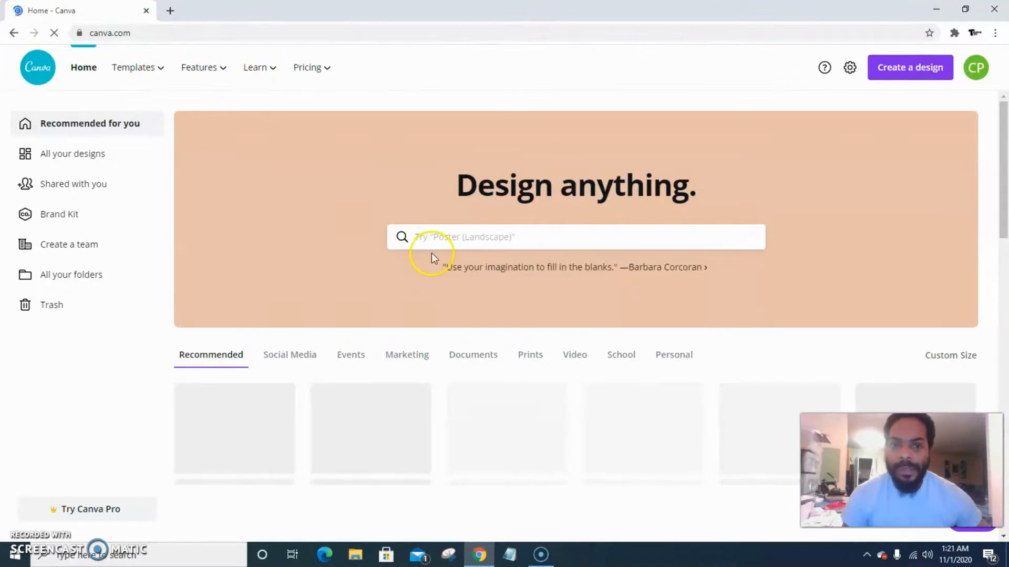
Start a new T-Shirt design and collapse the templates side panel
{"action": "left_click", "coordinate": [473, 238]}
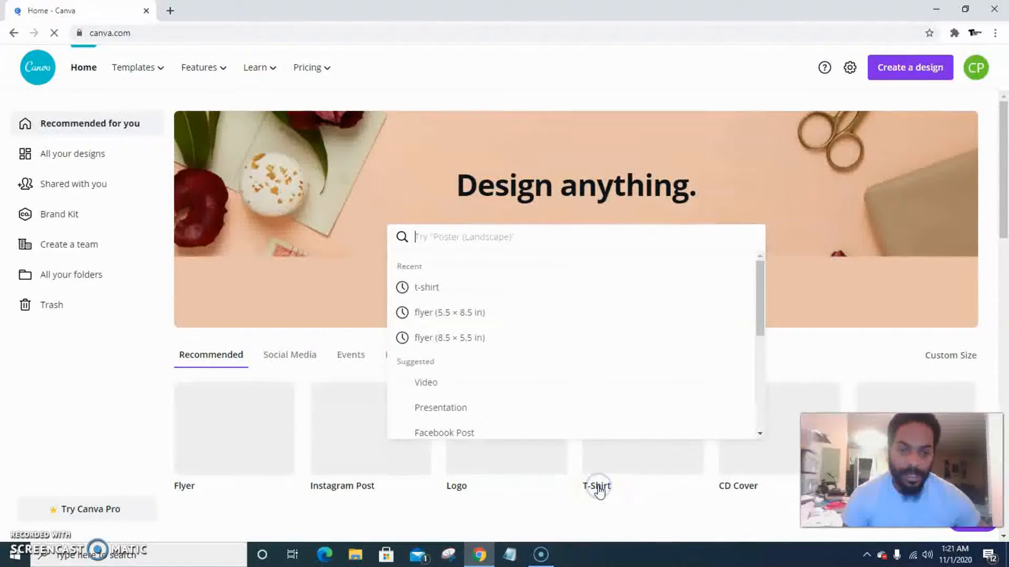
{"action": "left_click", "coordinate": [598, 487]}
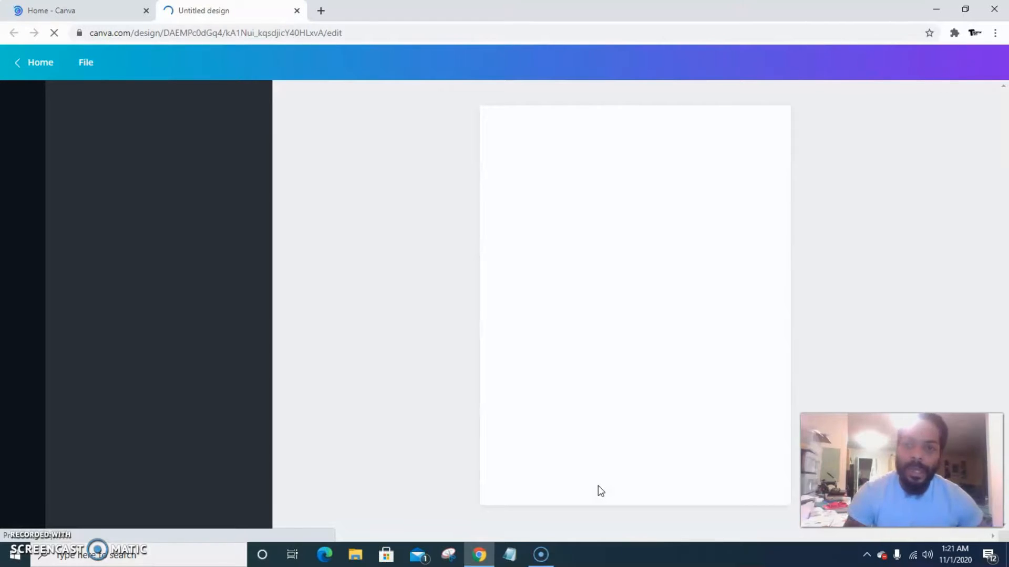
{"action": "left_click", "coordinate": [588, 487]}
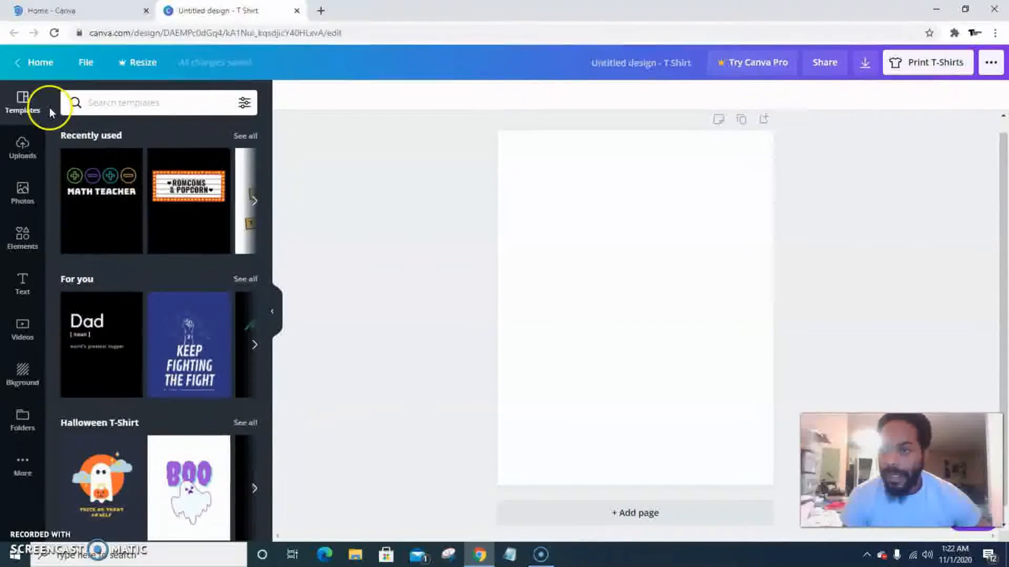
{"action": "left_click", "coordinate": [272, 312]}
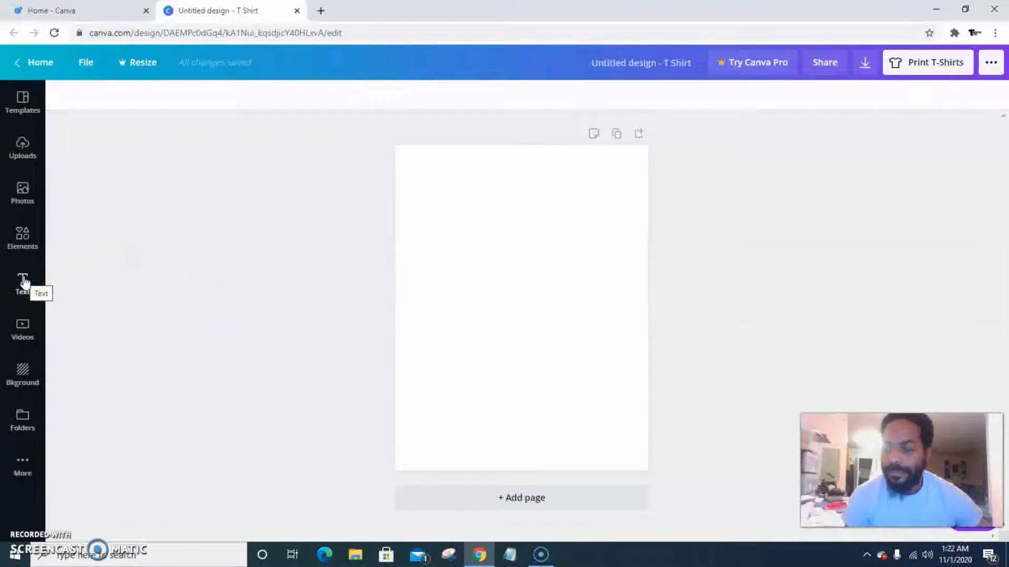
Switch to the Canva home tab and open google.com there
{"action": "left_click", "coordinate": [83, 12]}
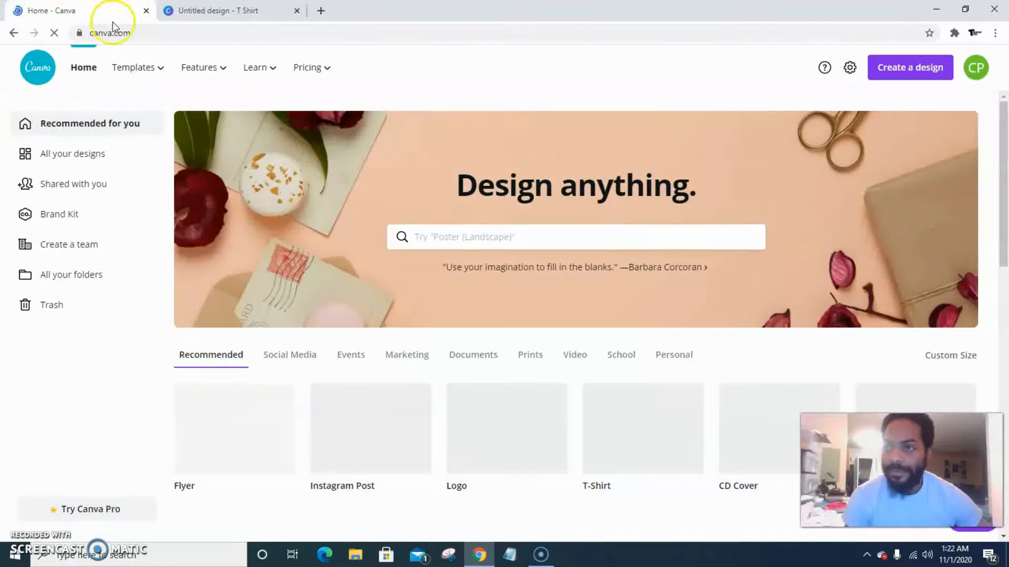
{"action": "left_click", "coordinate": [186, 32]}
{"action": "type", "text": "goo"}
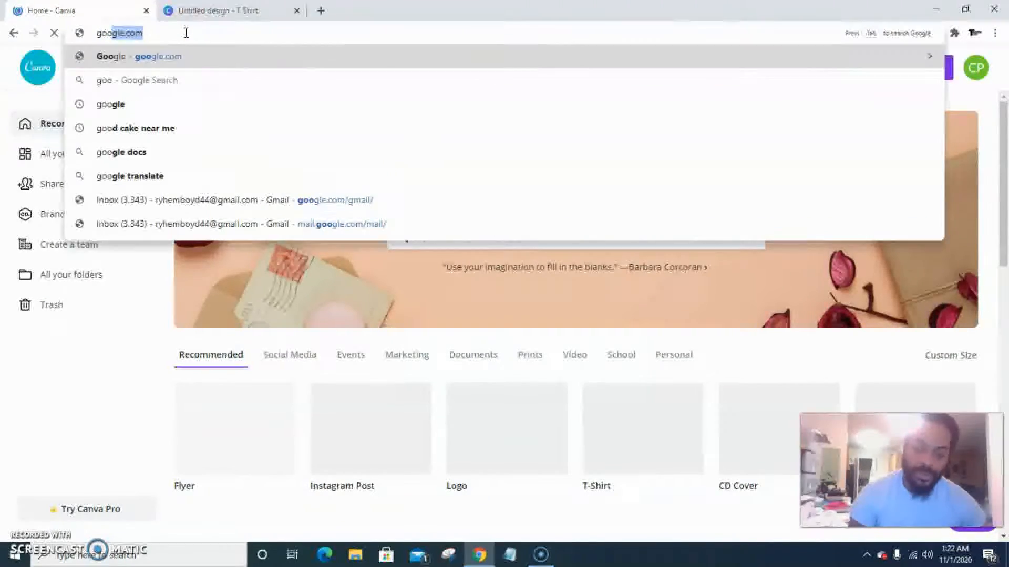
{"action": "key", "text": "Return"}
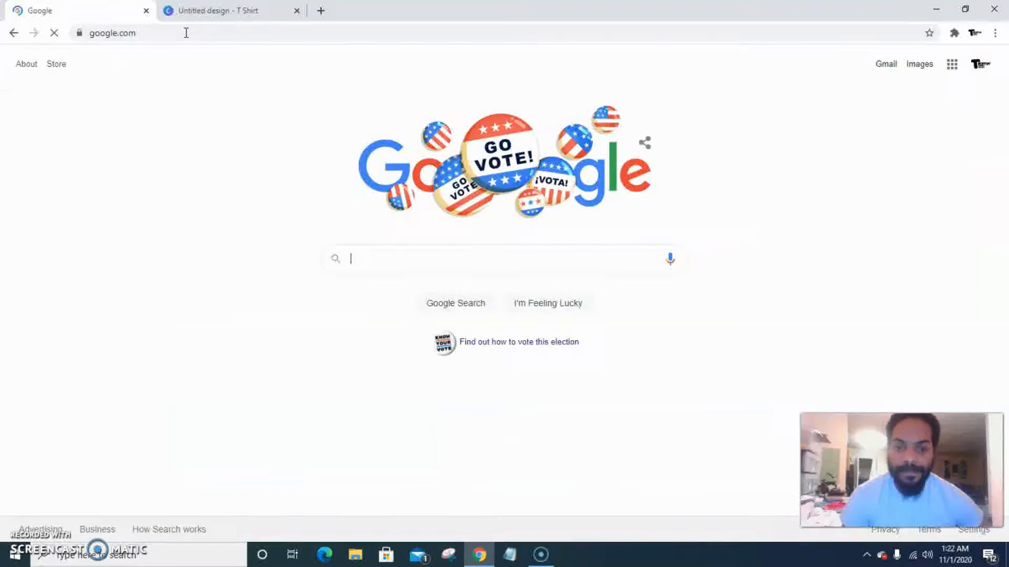
Search Google for "kobe png"
{"action": "left_click", "coordinate": [425, 260]}
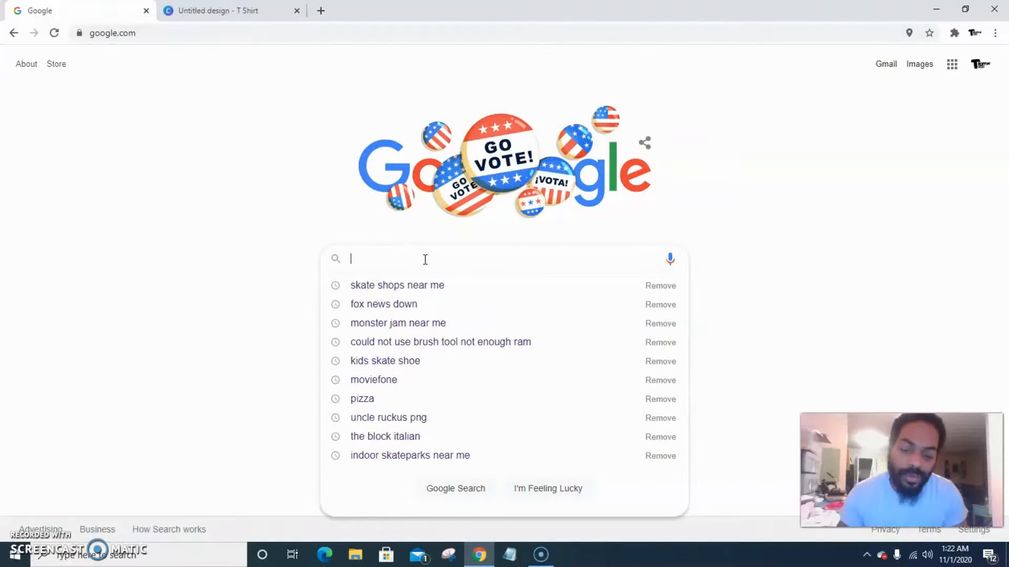
{"action": "type", "text": "be"}
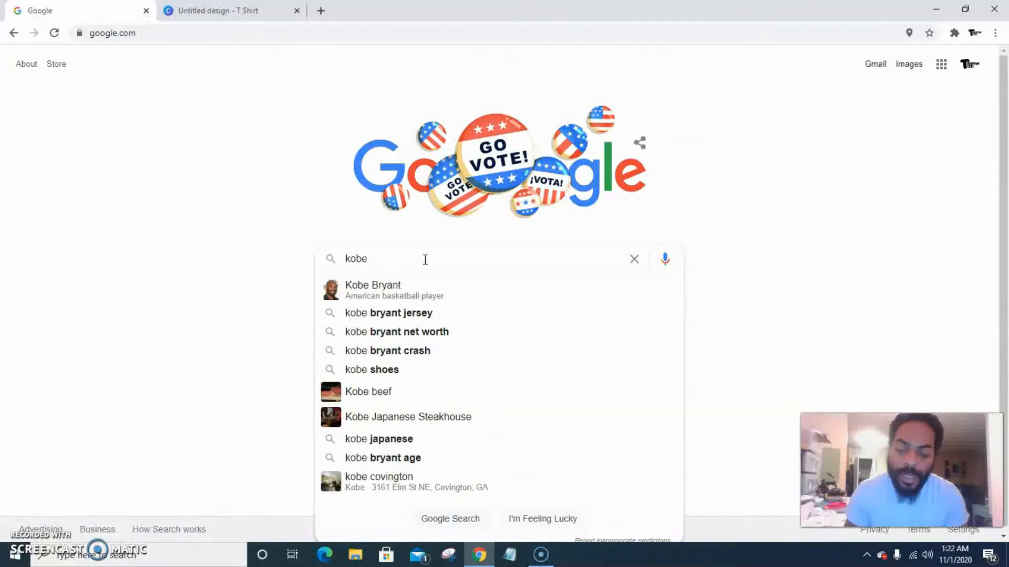
{"action": "type", "text": " png"}
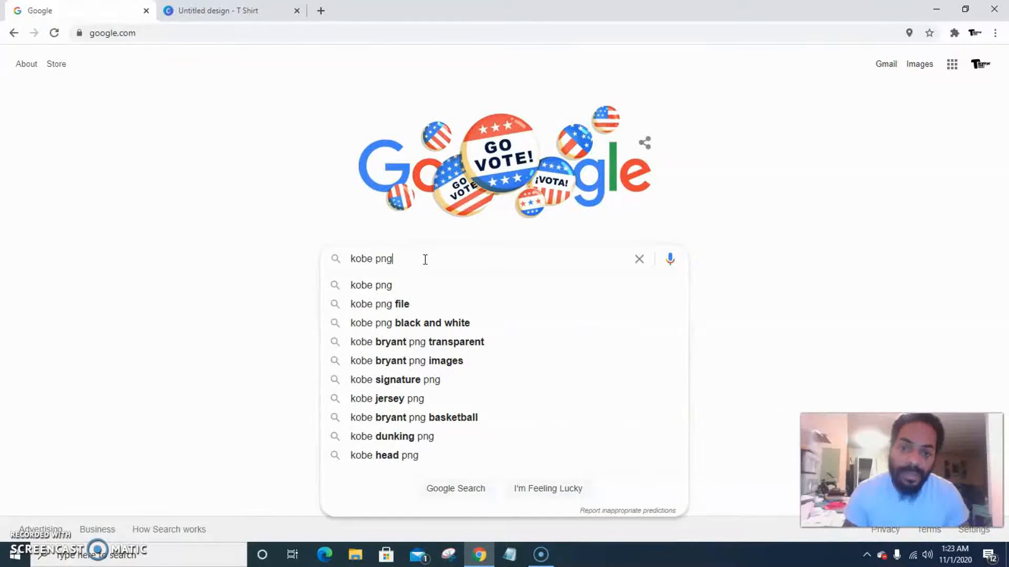
{"action": "key", "text": "Return"}
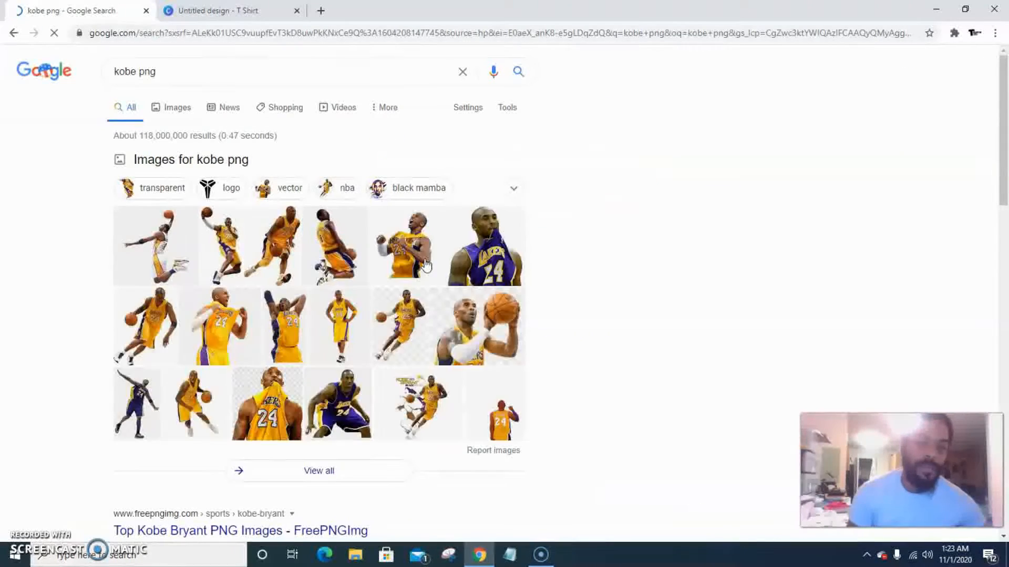
Switch to image results and filter them to Large size
{"action": "left_click", "coordinate": [178, 108]}
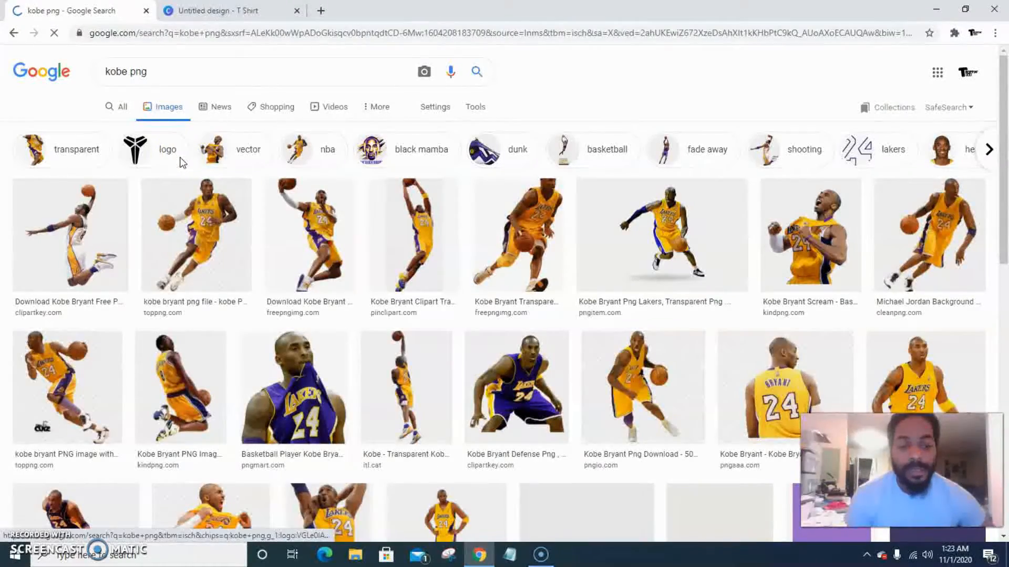
{"action": "left_click", "coordinate": [476, 108]}
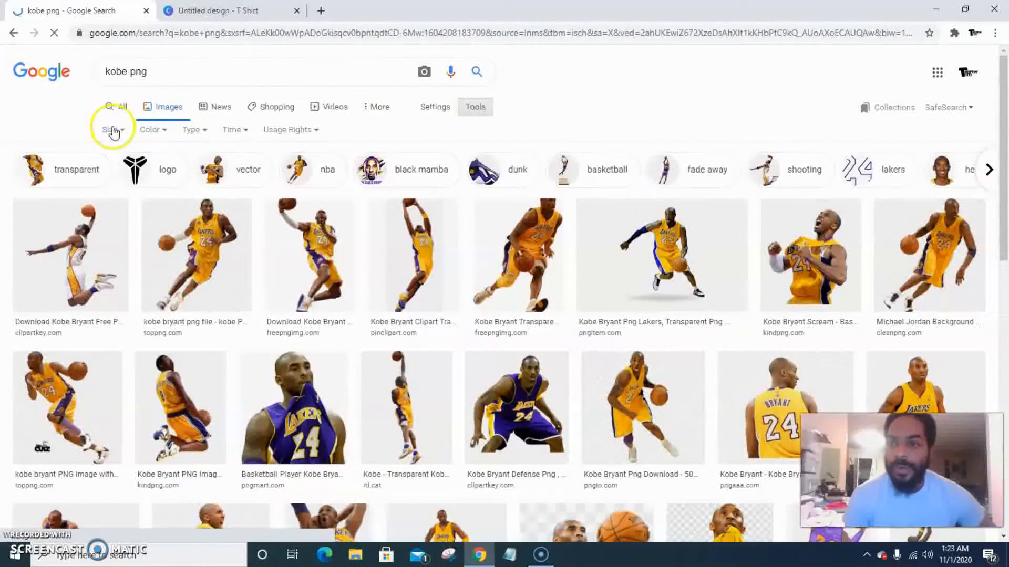
{"action": "left_click", "coordinate": [112, 130]}
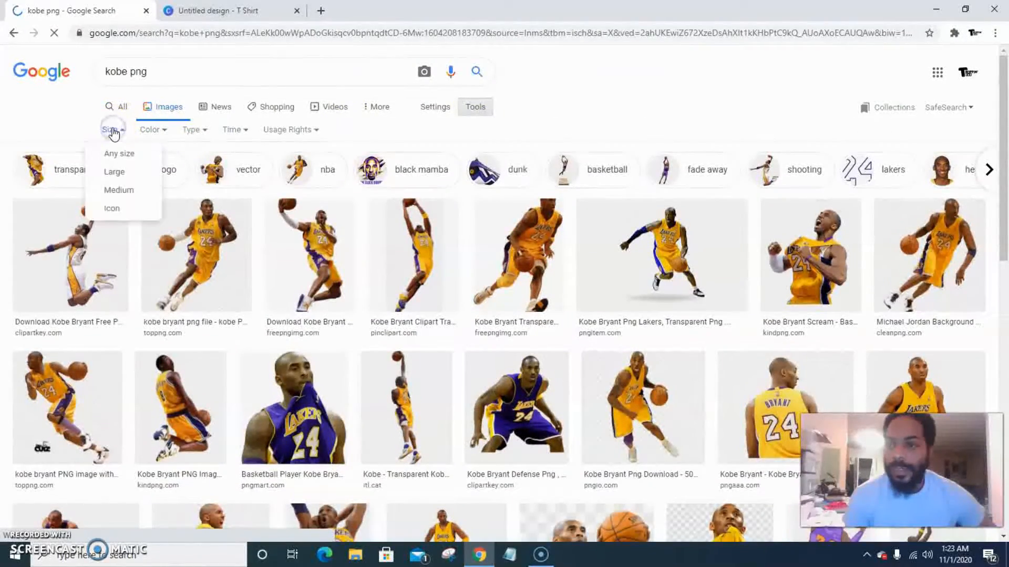
{"action": "left_click", "coordinate": [113, 174]}
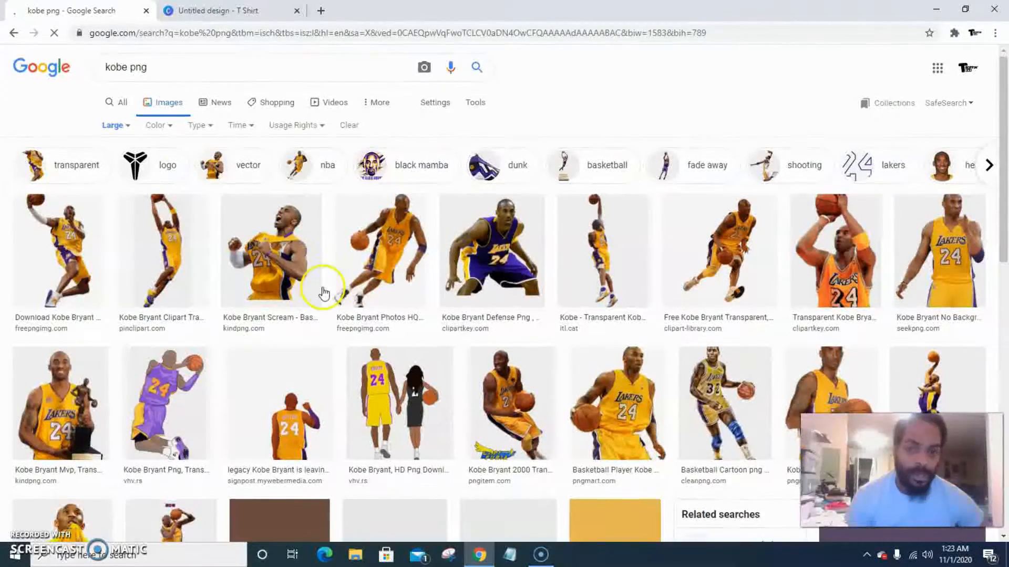
Browse the large Kobe image results for a suitable picture
{"action": "scroll", "coordinate": [443, 288], "scroll_direction": "down", "scroll_amount": 3}
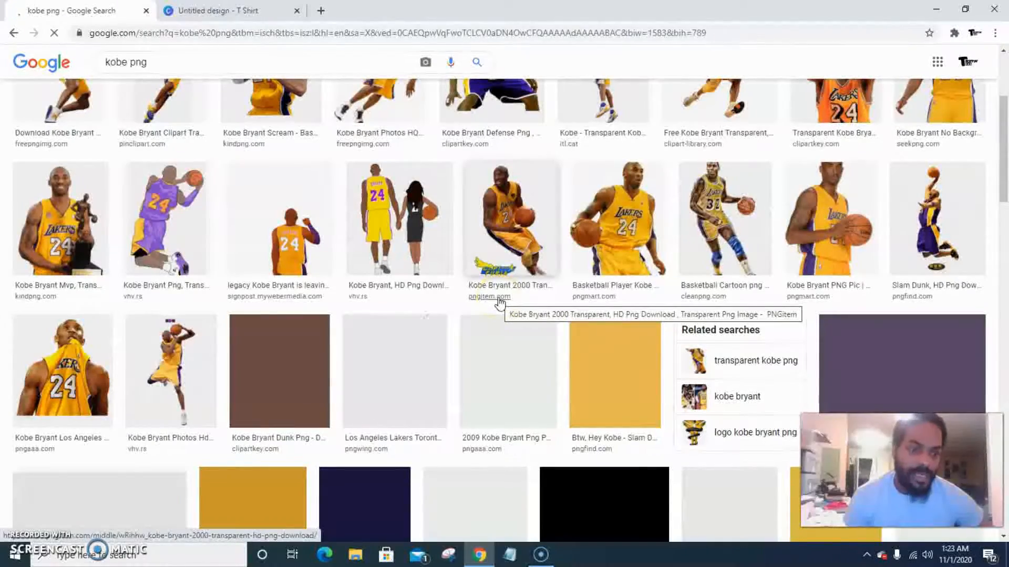
{"action": "scroll", "coordinate": [500, 304], "scroll_direction": "up", "scroll_amount": 3}
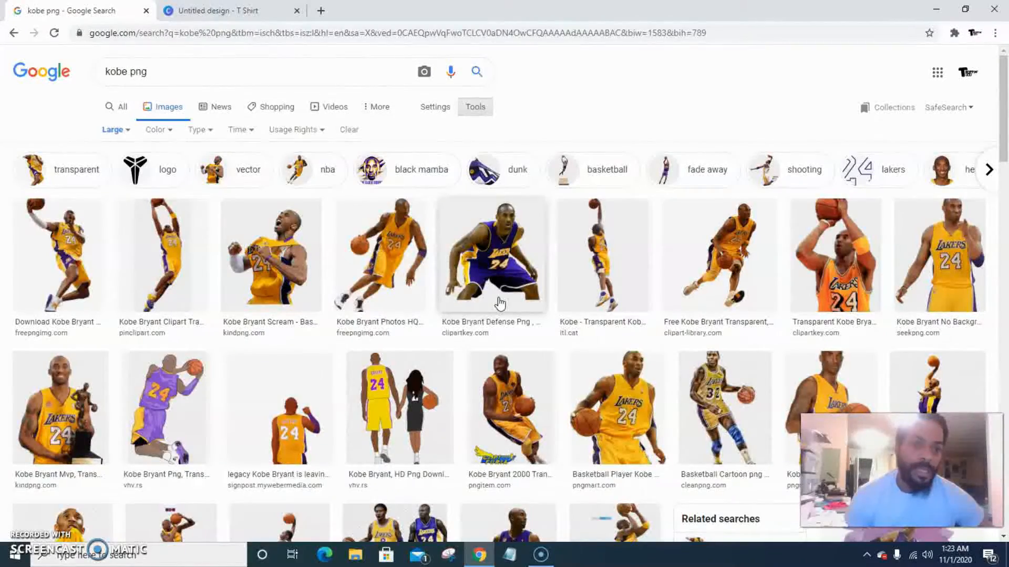
{"action": "scroll", "coordinate": [499, 303], "scroll_direction": "down", "scroll_amount": 3}
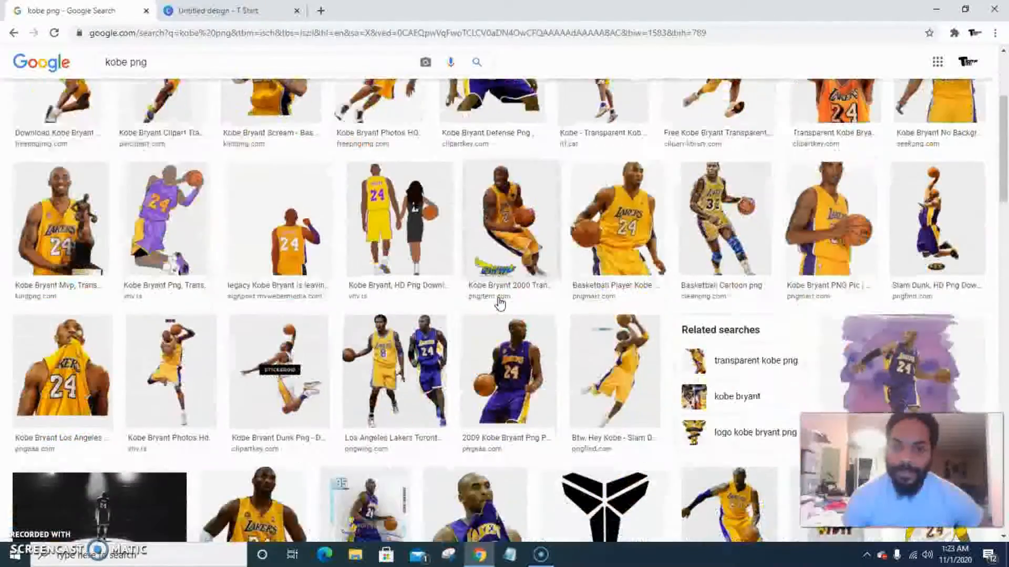
{"action": "scroll", "coordinate": [500, 304], "scroll_direction": "down", "scroll_amount": 4}
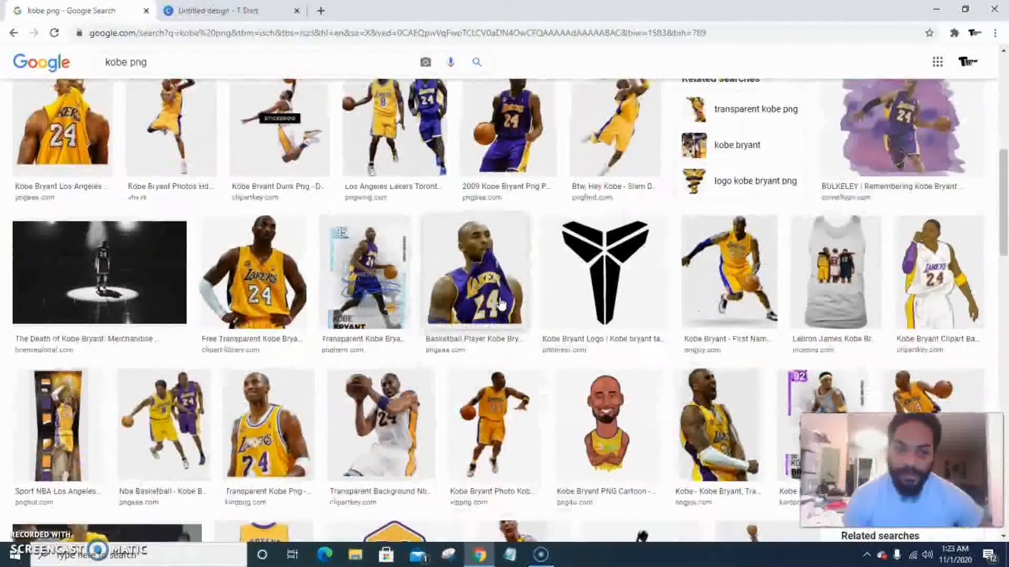
{"action": "scroll", "coordinate": [500, 304], "scroll_direction": "down", "scroll_amount": 3}
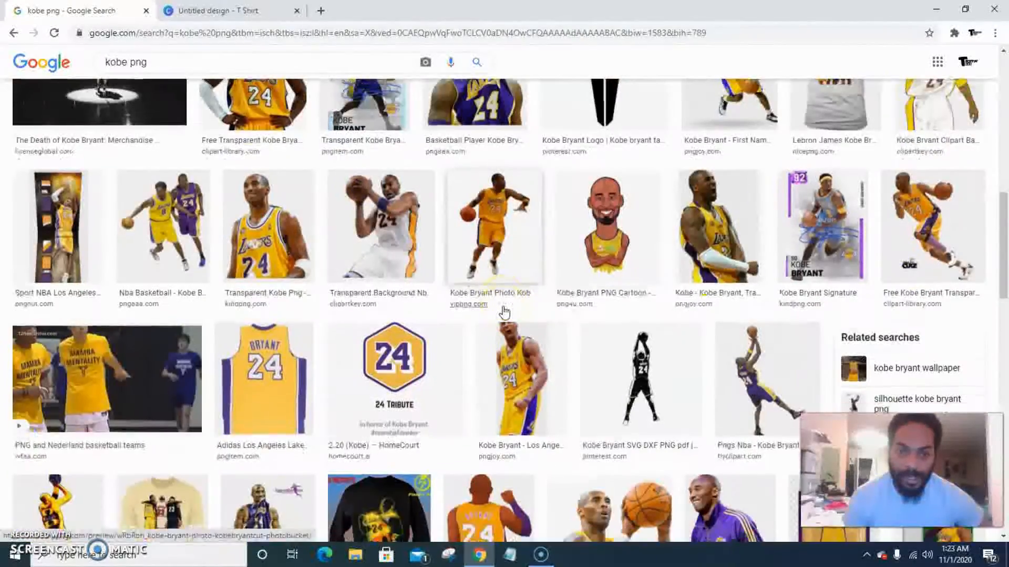
{"action": "scroll", "coordinate": [504, 312], "scroll_direction": "down", "scroll_amount": 1}
{"action": "scroll", "coordinate": [504, 312], "scroll_direction": "down", "scroll_amount": 2}
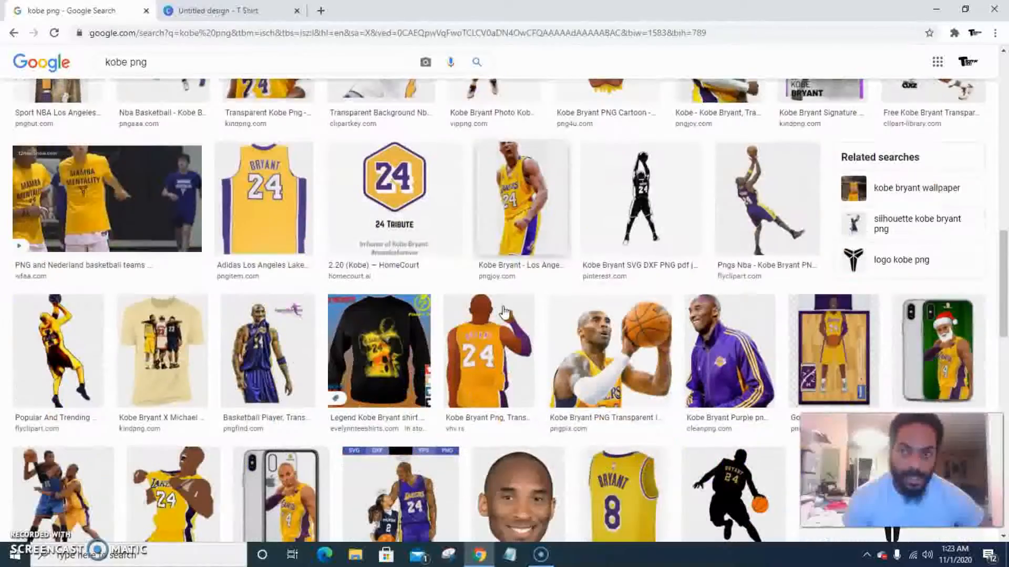
{"action": "scroll", "coordinate": [504, 313], "scroll_direction": "down", "scroll_amount": 2}
{"action": "scroll", "coordinate": [504, 313], "scroll_direction": "down", "scroll_amount": 4}
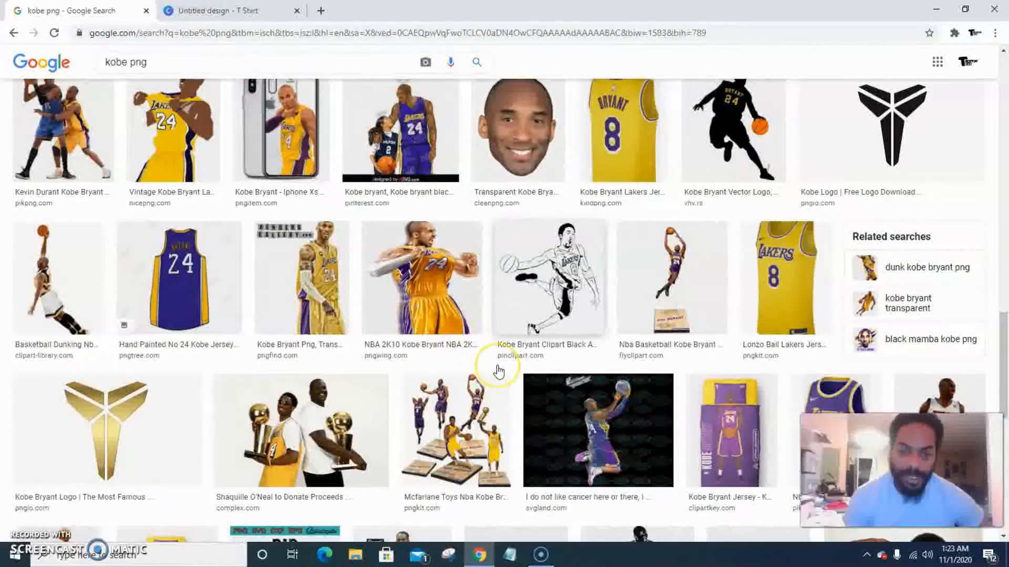
{"action": "scroll", "coordinate": [703, 292], "scroll_direction": "down", "scroll_amount": 2}
{"action": "scroll", "coordinate": [712, 304], "scroll_direction": "up", "scroll_amount": 8}
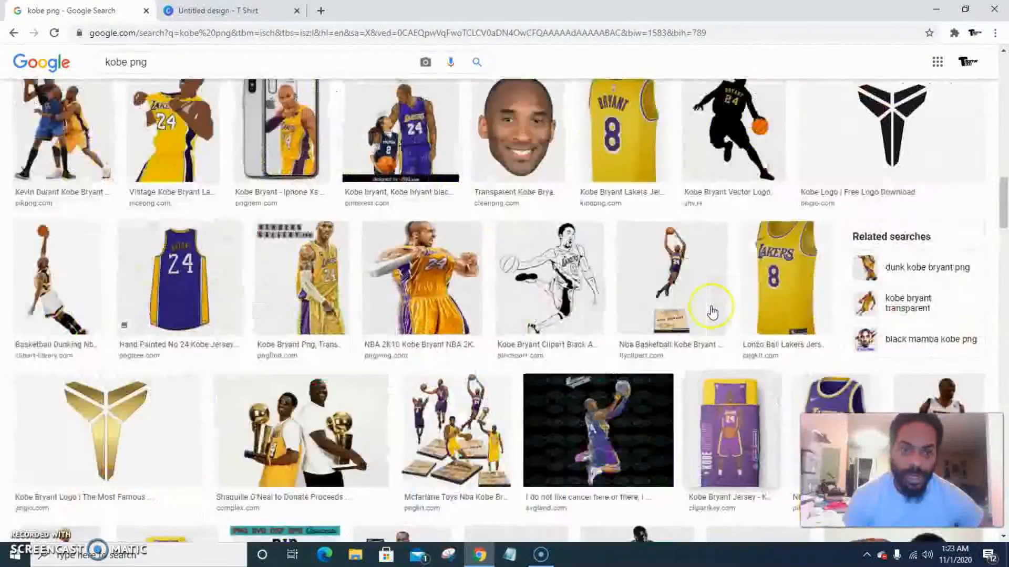
{"action": "scroll", "coordinate": [712, 310], "scroll_direction": "up", "scroll_amount": 7}
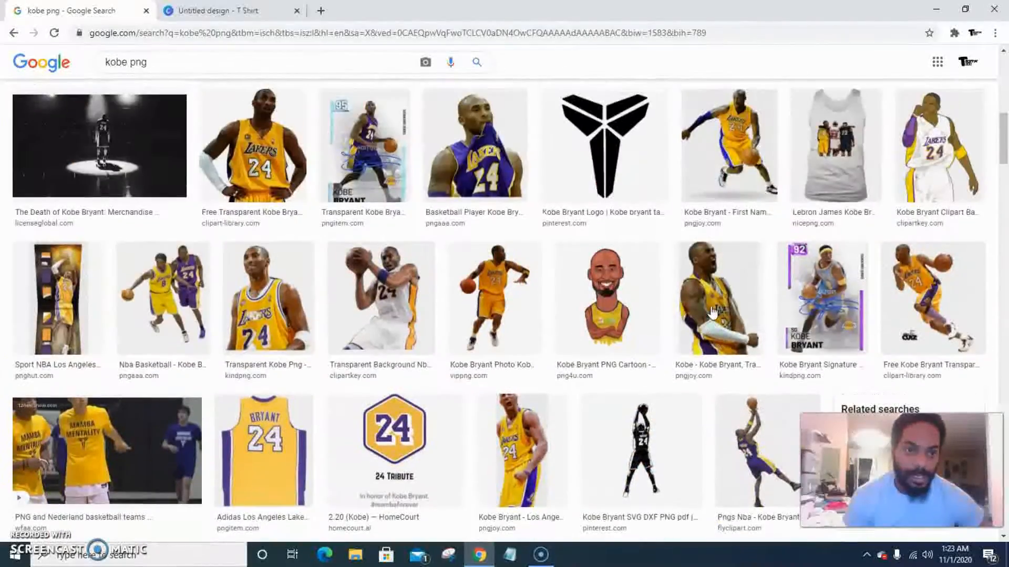
{"action": "scroll", "coordinate": [711, 312], "scroll_direction": "up", "scroll_amount": 2}
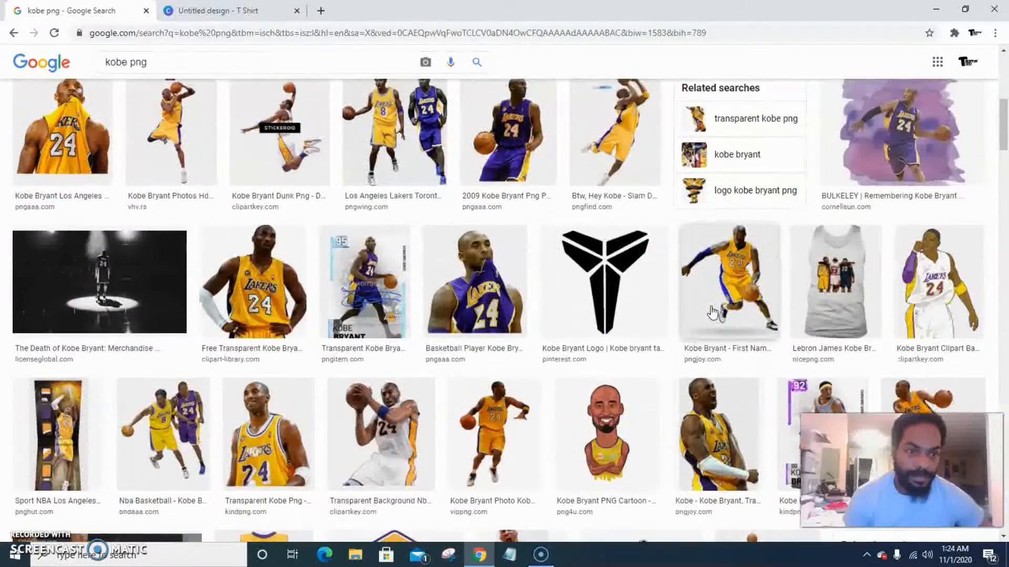
{"action": "scroll", "coordinate": [571, 282], "scroll_direction": "down", "scroll_amount": 3}
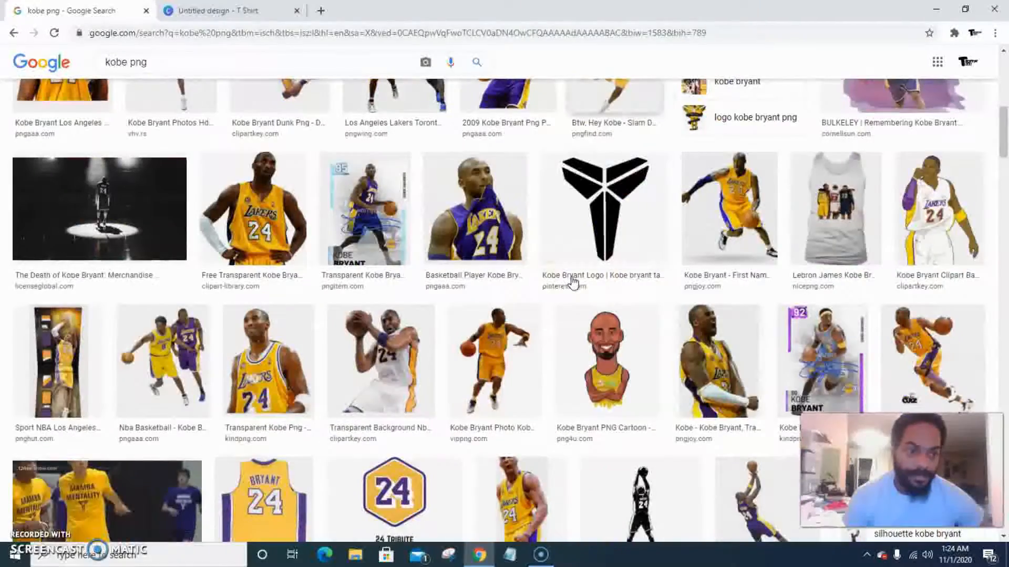
Open the white-jersey Kobe Bryant clipart preview and browse its related images
{"action": "left_click", "coordinate": [956, 219]}
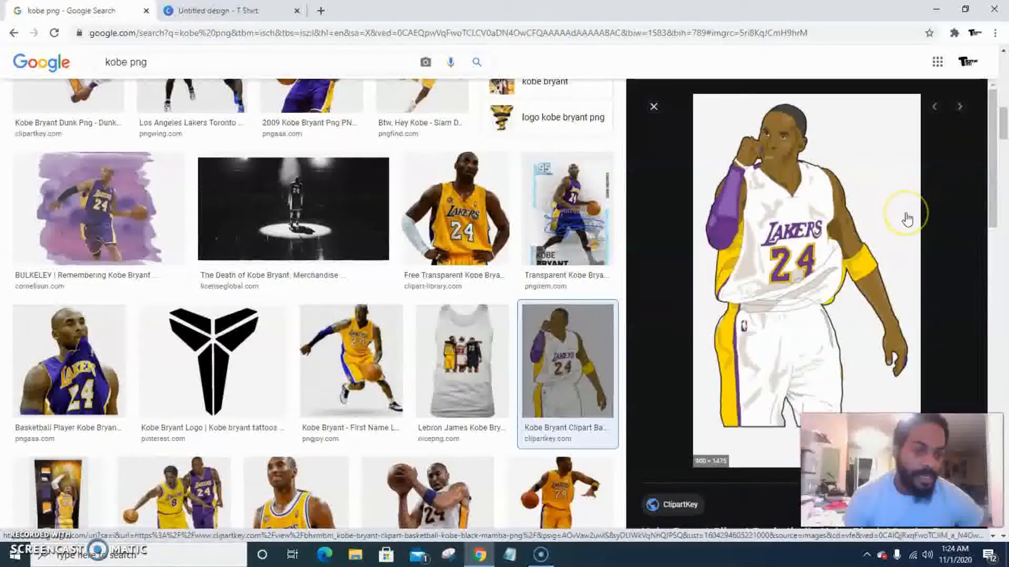
{"action": "scroll", "coordinate": [852, 256], "scroll_direction": "down", "scroll_amount": 8}
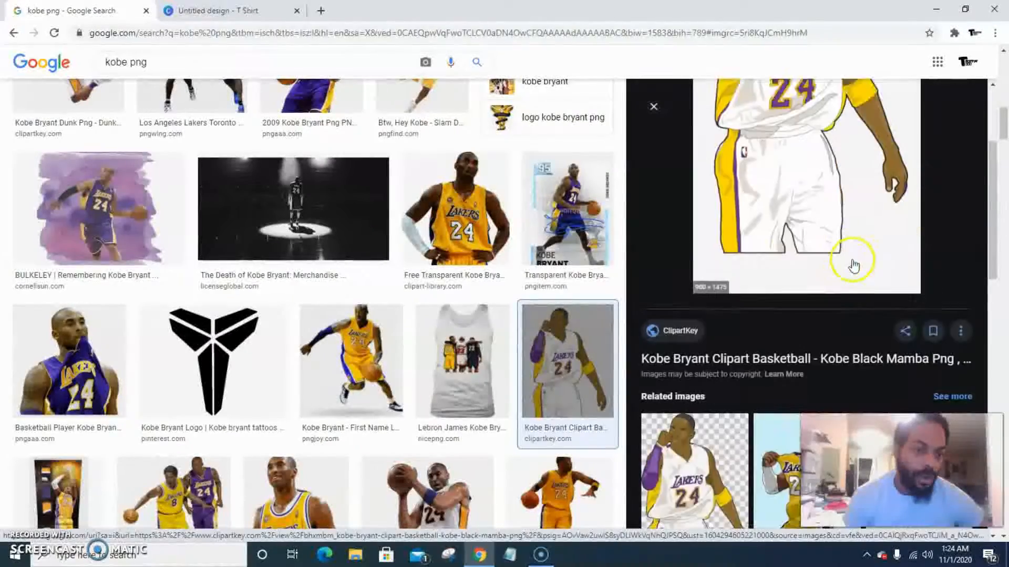
{"action": "scroll", "coordinate": [905, 278], "scroll_direction": "down", "scroll_amount": 5}
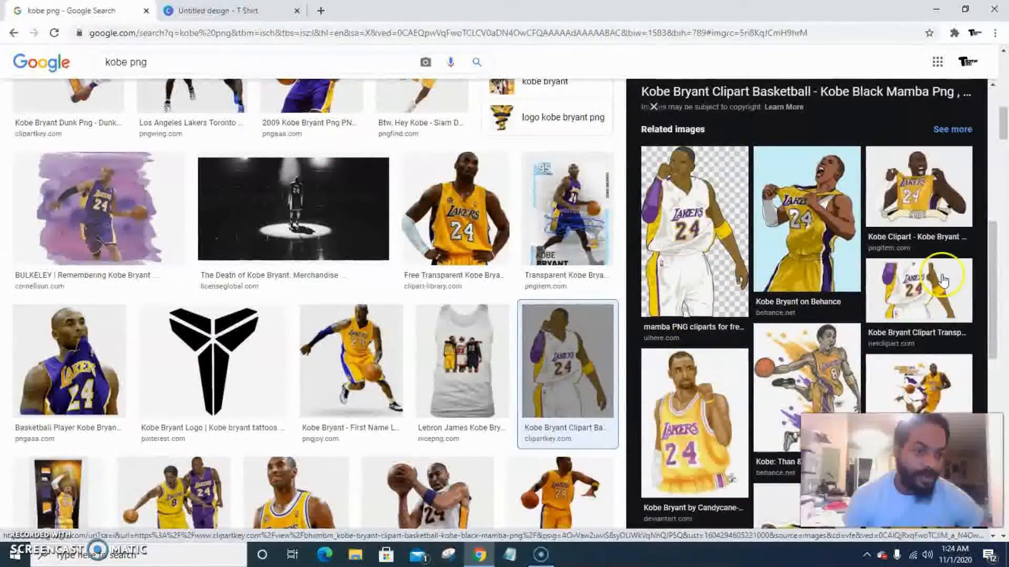
{"action": "scroll", "coordinate": [942, 274], "scroll_direction": "down", "scroll_amount": 6}
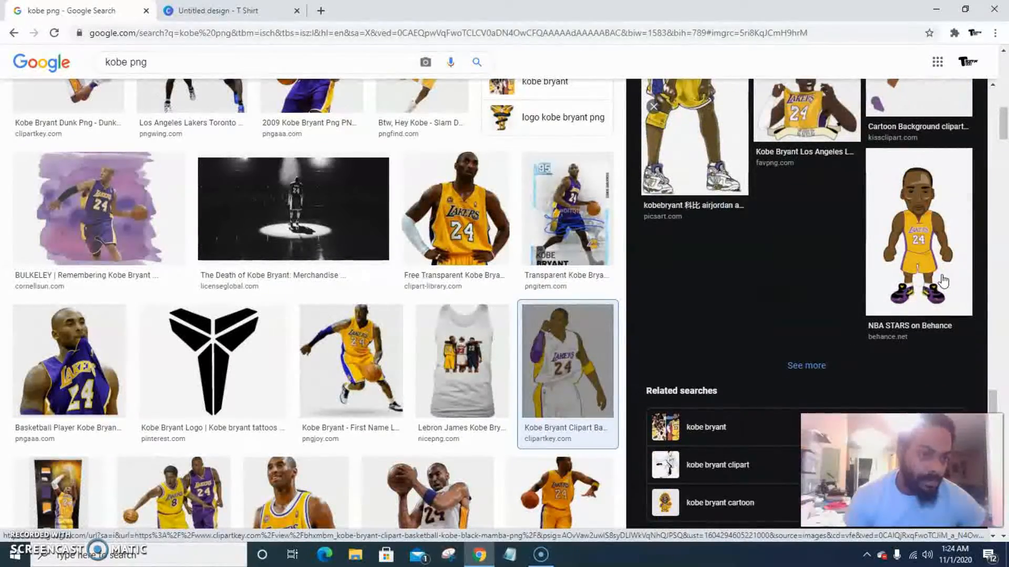
{"action": "scroll", "coordinate": [943, 281], "scroll_direction": "up", "scroll_amount": 5}
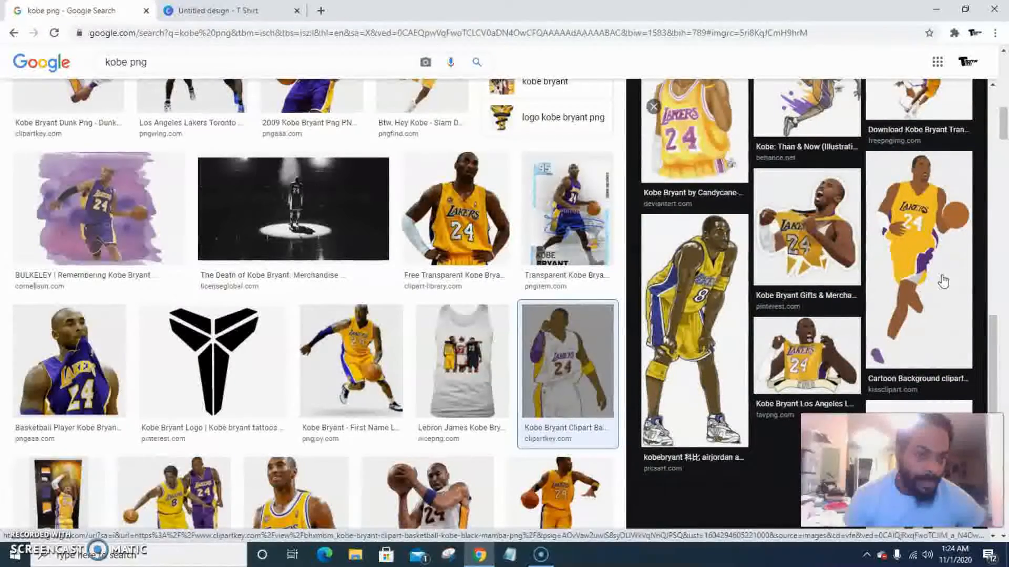
Browse the related images and open the yellow-jersey Kobe cartoon with the KOBE banner
{"action": "scroll", "coordinate": [943, 281], "scroll_direction": "up", "scroll_amount": 4}
{"action": "scroll", "coordinate": [943, 281], "scroll_direction": "up", "scroll_amount": 4}
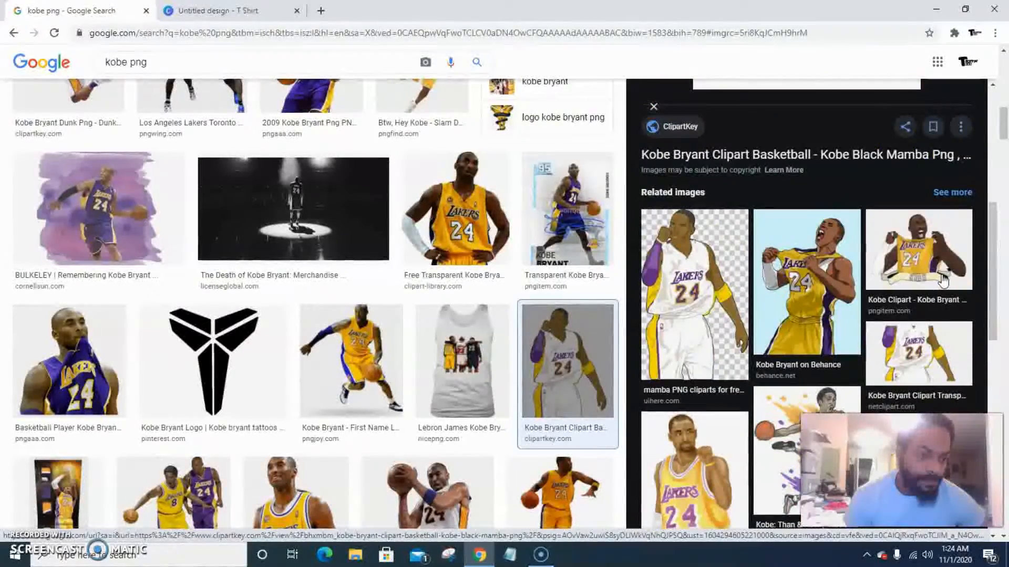
{"action": "scroll", "coordinate": [943, 281], "scroll_direction": "up", "scroll_amount": 8}
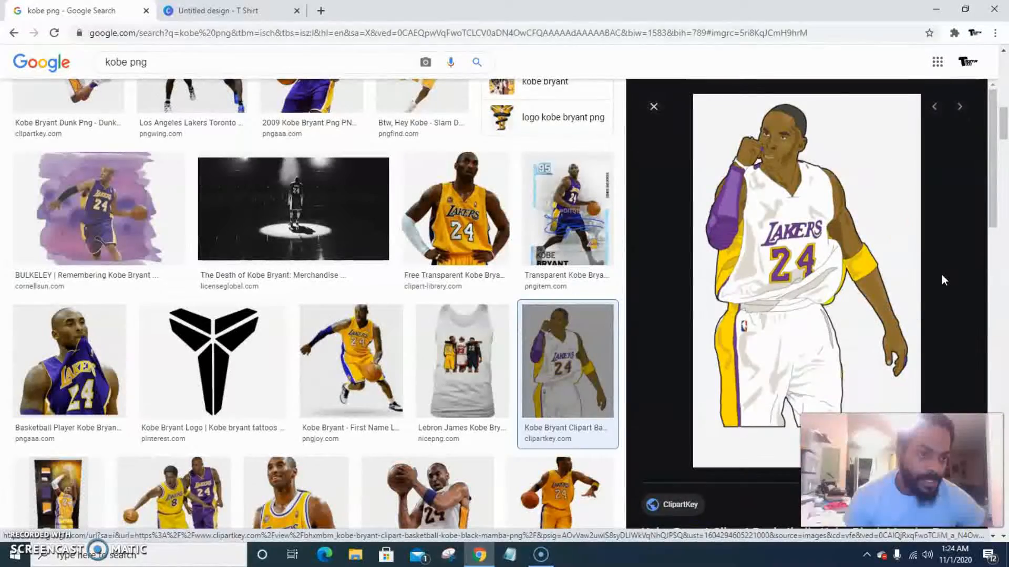
{"action": "scroll", "coordinate": [941, 280], "scroll_direction": "down", "scroll_amount": 10}
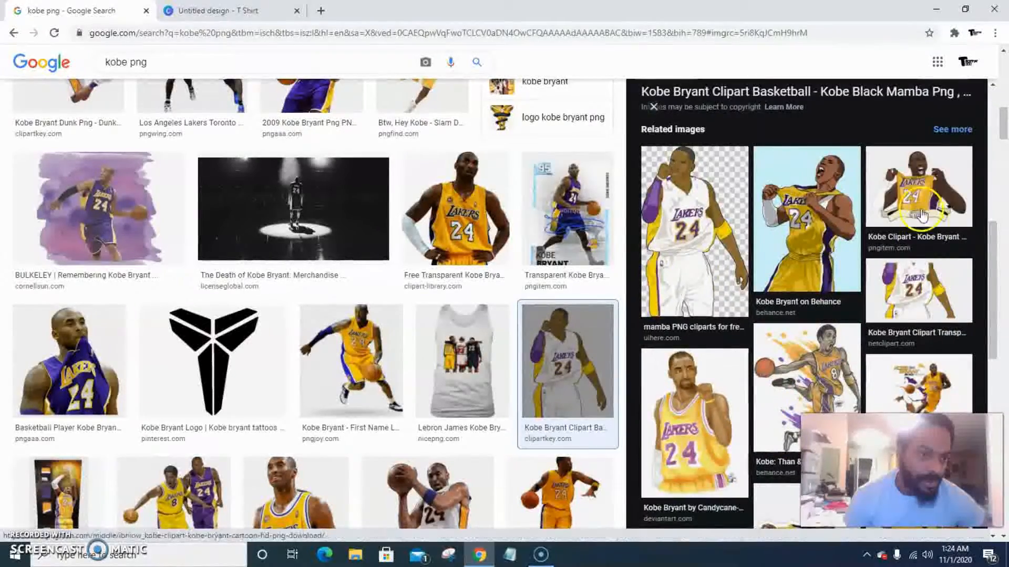
{"action": "left_click", "coordinate": [947, 225]}
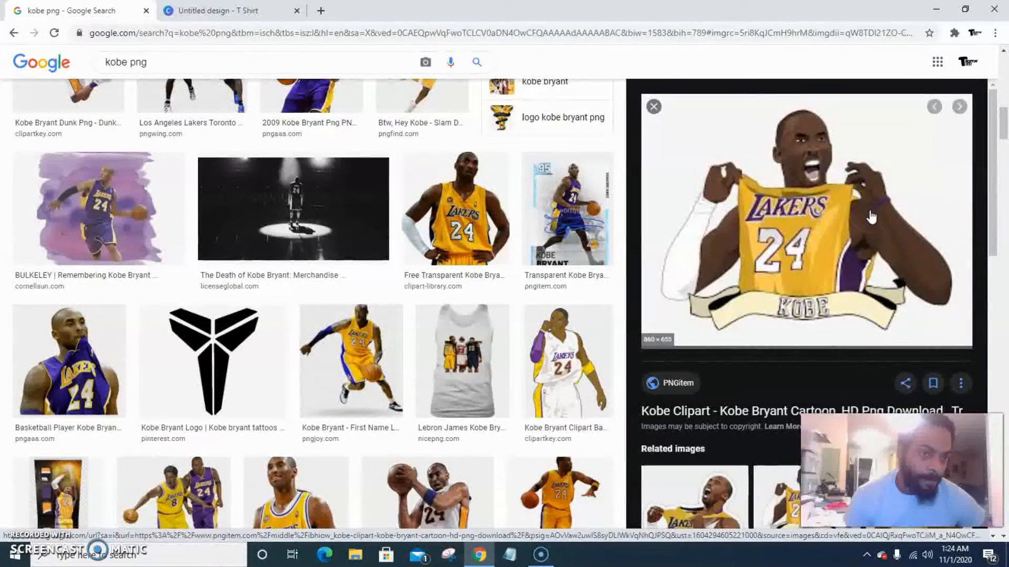
{"action": "scroll", "coordinate": [866, 218], "scroll_direction": "down", "scroll_amount": 4}
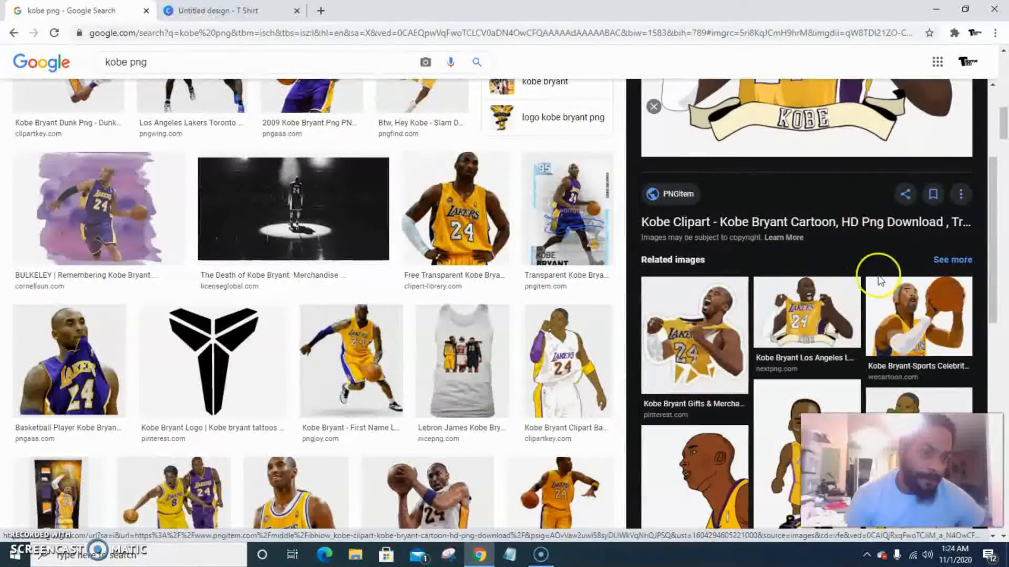
{"action": "scroll", "coordinate": [936, 288], "scroll_direction": "down", "scroll_amount": 4}
{"action": "left_click", "coordinate": [937, 287]}
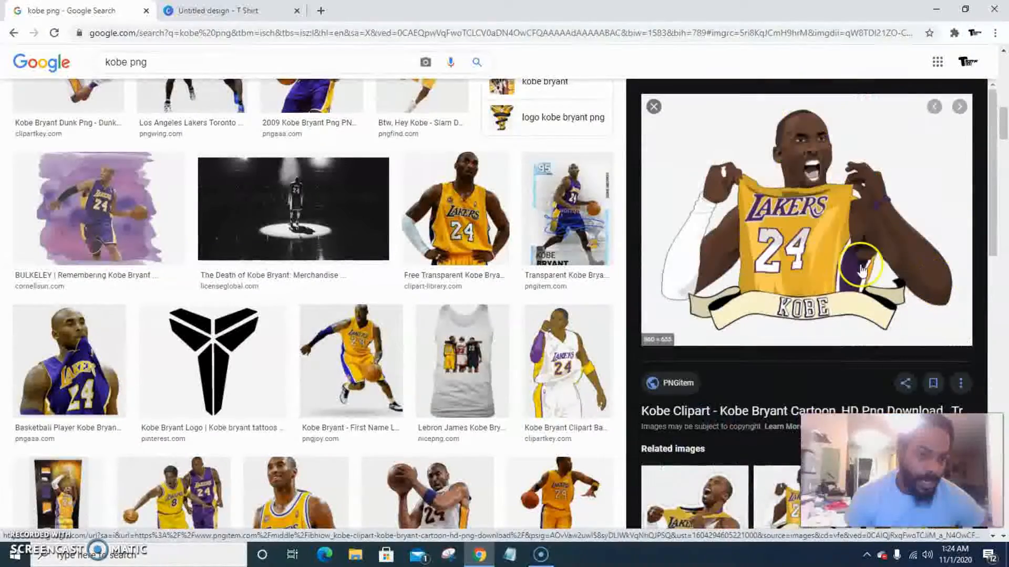
Save the yellow-jersey Kobe cartoon as a PNG image in Downloads and close the preview
{"action": "right_click", "coordinate": [808, 233]}
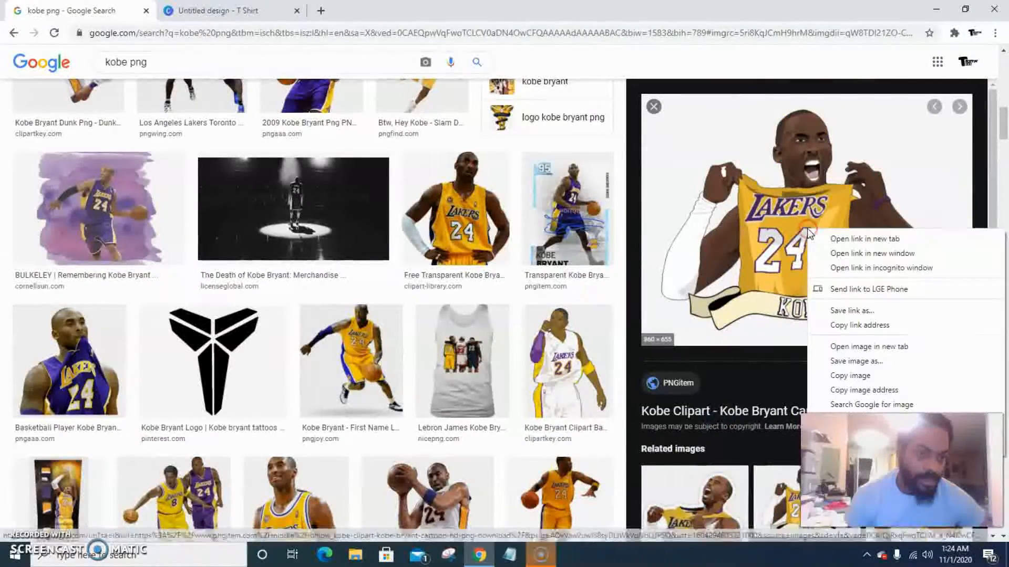
{"action": "left_click", "coordinate": [873, 362]}
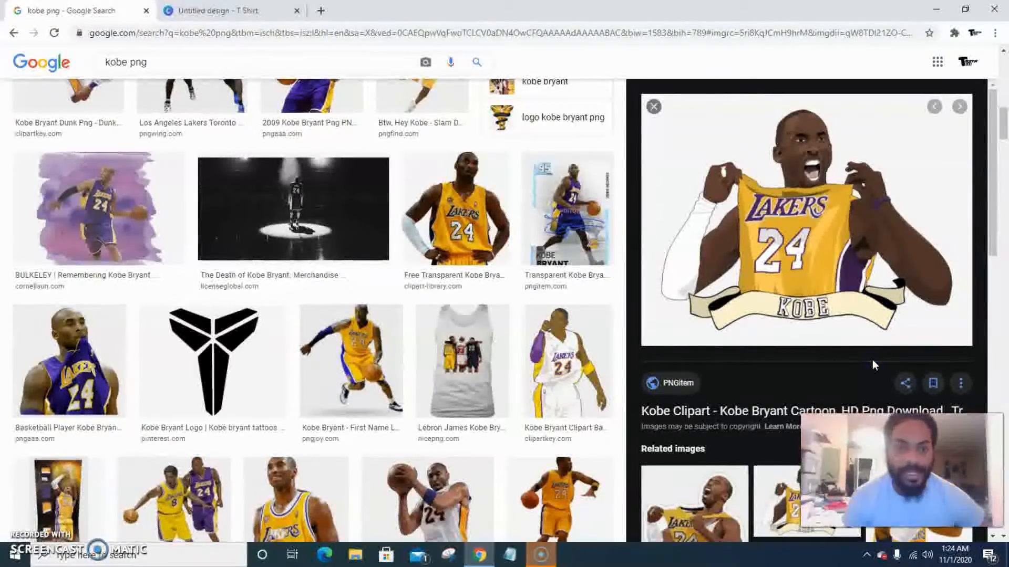
{"action": "left_click", "coordinate": [857, 358]}
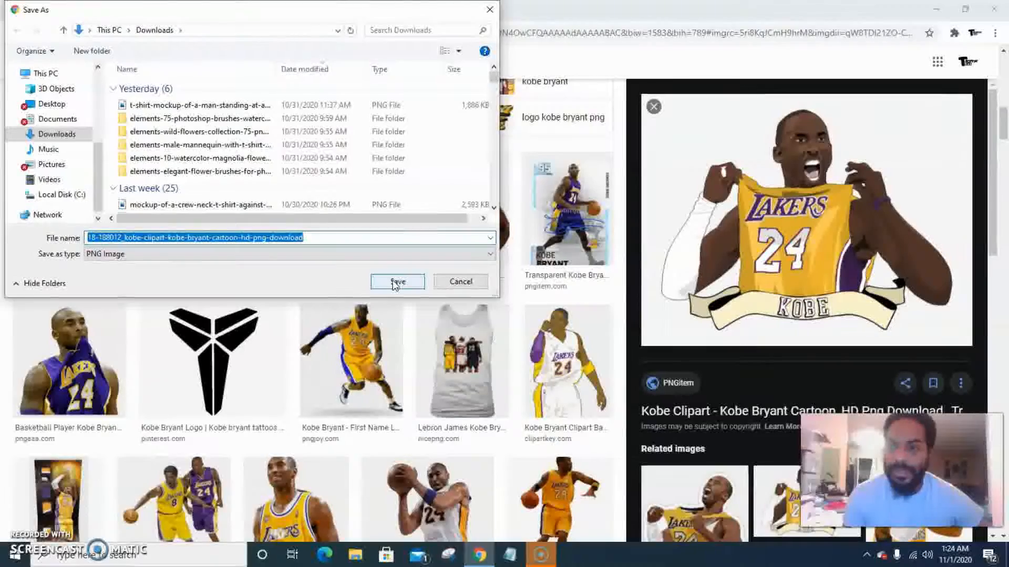
{"action": "left_click", "coordinate": [414, 286]}
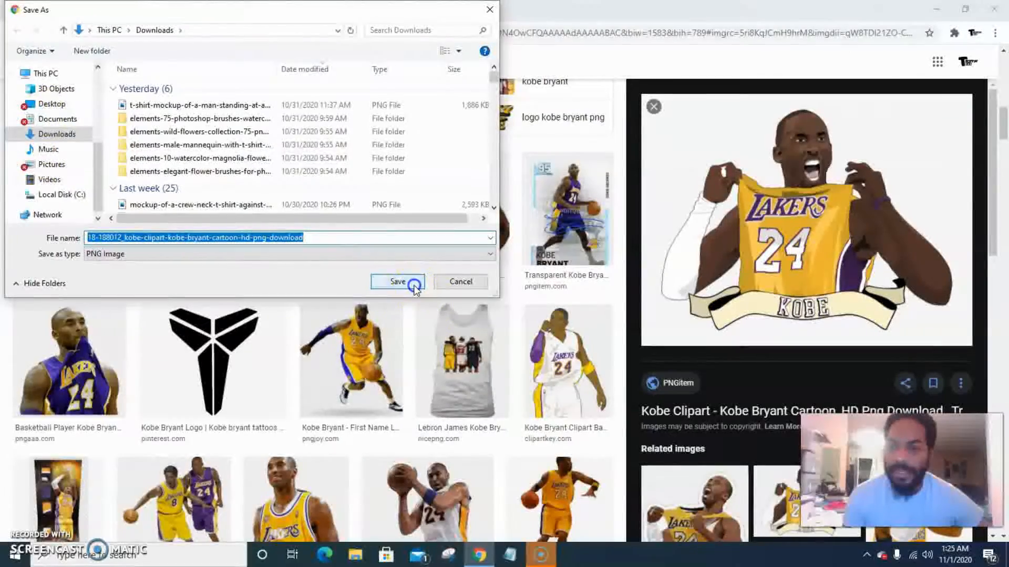
{"action": "left_click", "coordinate": [653, 108]}
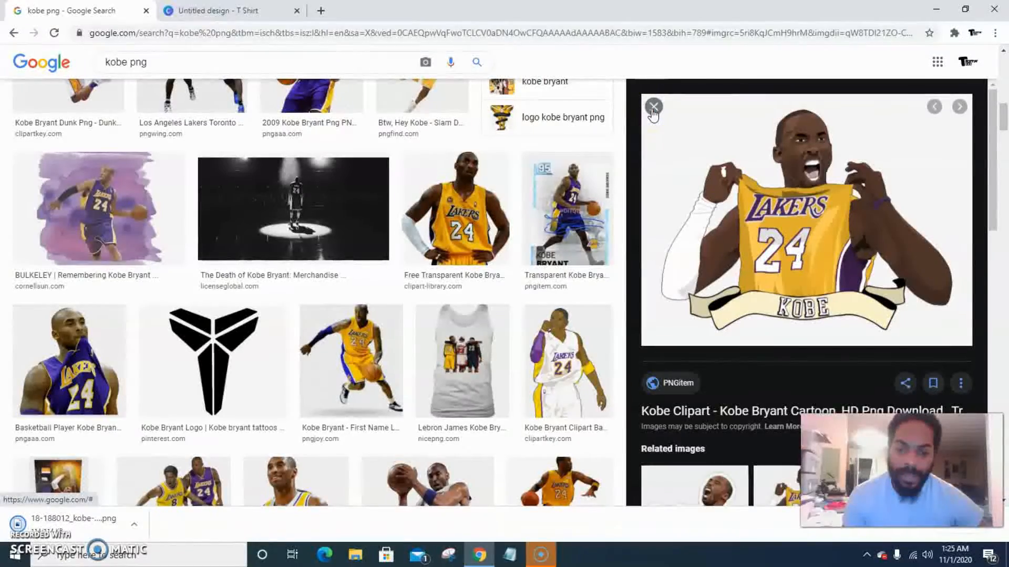
{"action": "left_click", "coordinate": [653, 108]}
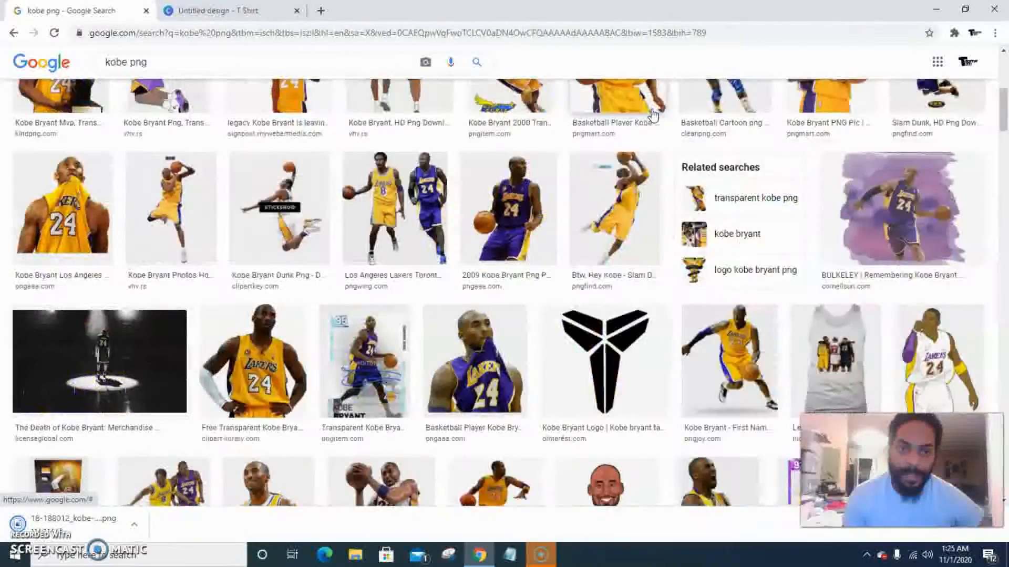
Open a new tab and go to the Remove Image Background site from the mobile bookmarks
{"action": "left_click", "coordinate": [320, 10]}
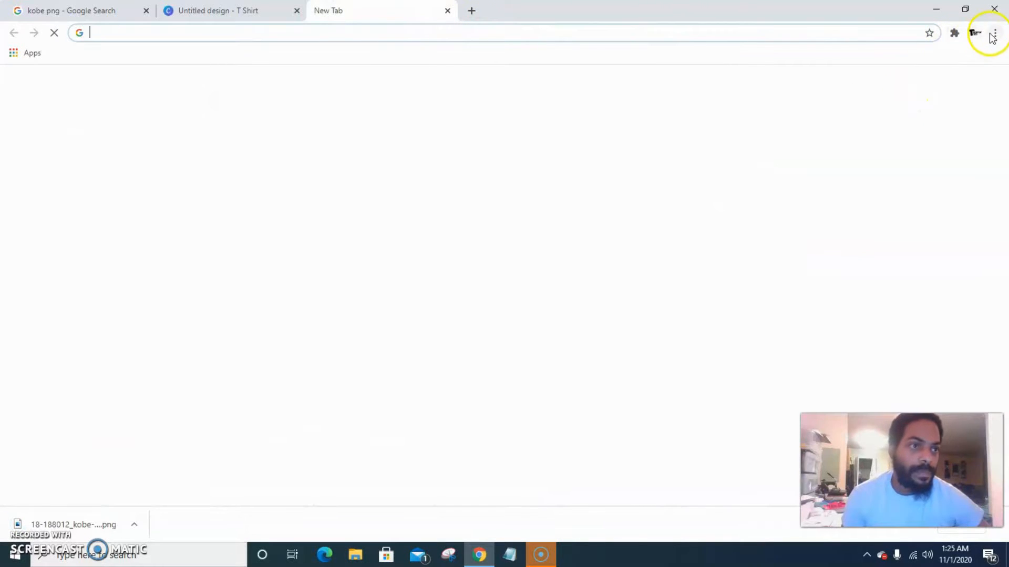
{"action": "left_click", "coordinate": [994, 34]}
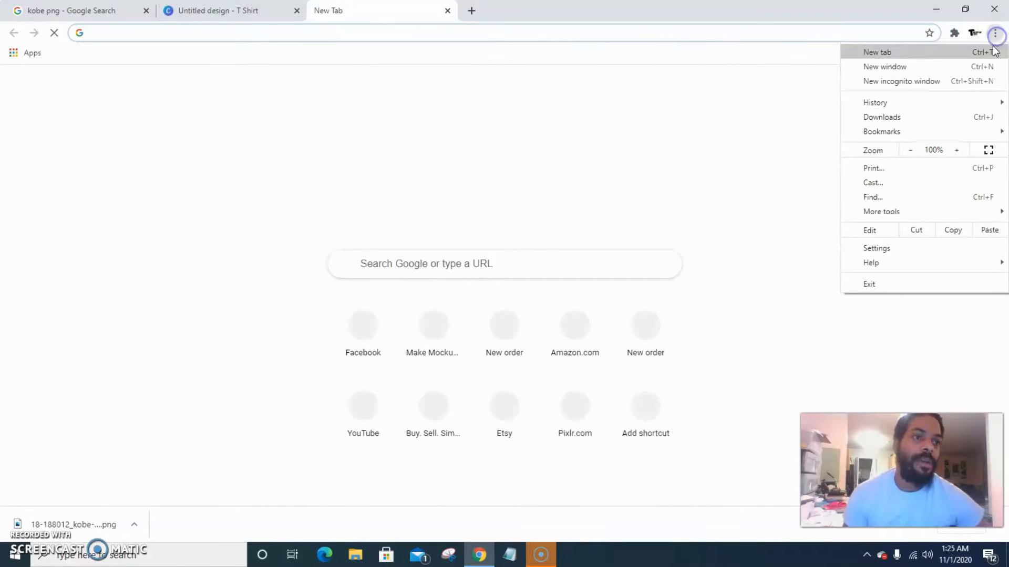
{"action": "mouse_move", "coordinate": [846, 132]}
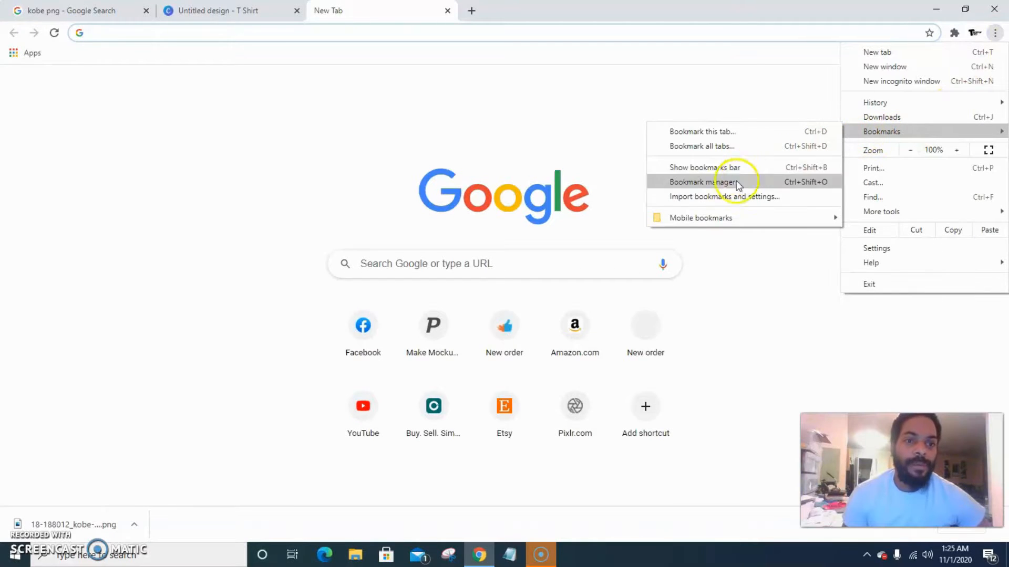
{"action": "mouse_move", "coordinate": [700, 219]}
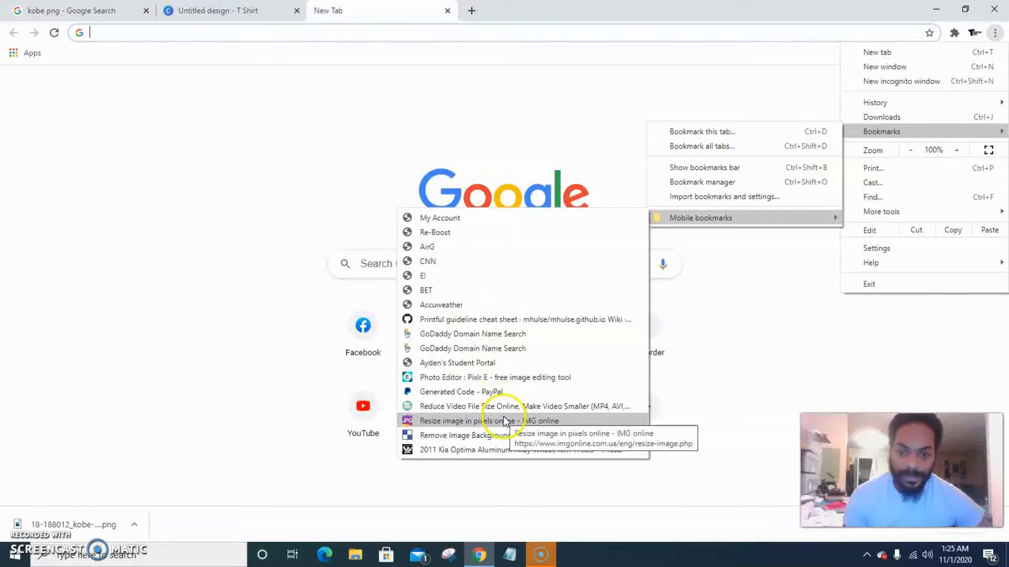
{"action": "left_click", "coordinate": [502, 435]}
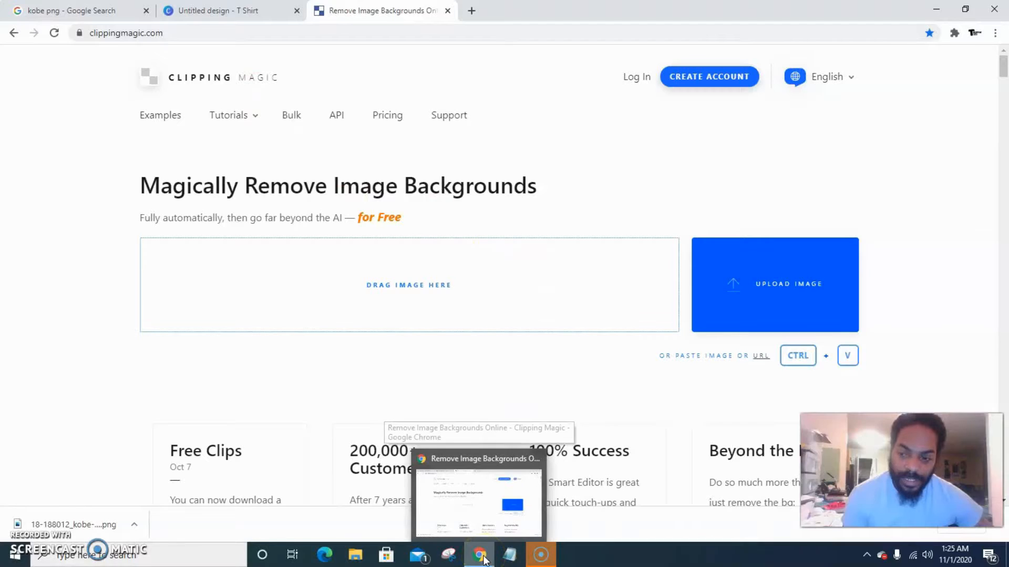
Show the downloaded Kobe PNG in its folder and upload it to Clipping Magic
{"action": "left_click", "coordinate": [132, 527]}
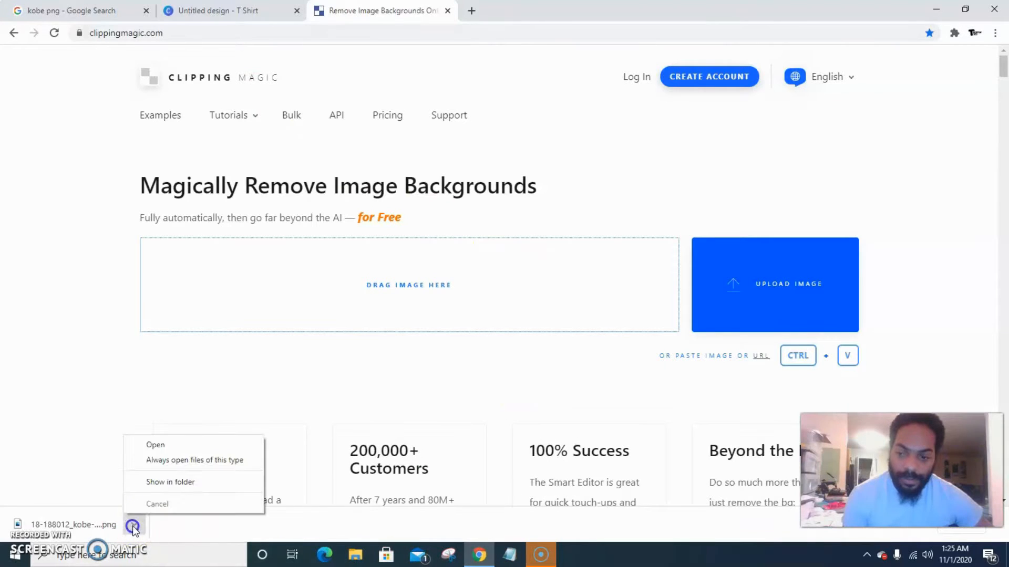
{"action": "left_click", "coordinate": [177, 483]}
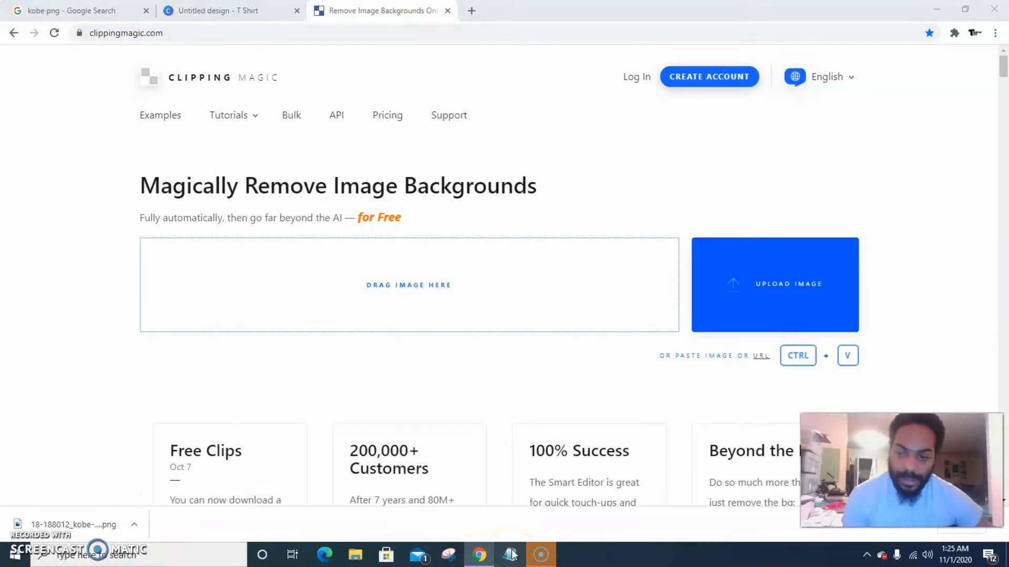
{"action": "left_click", "coordinate": [725, 153]}
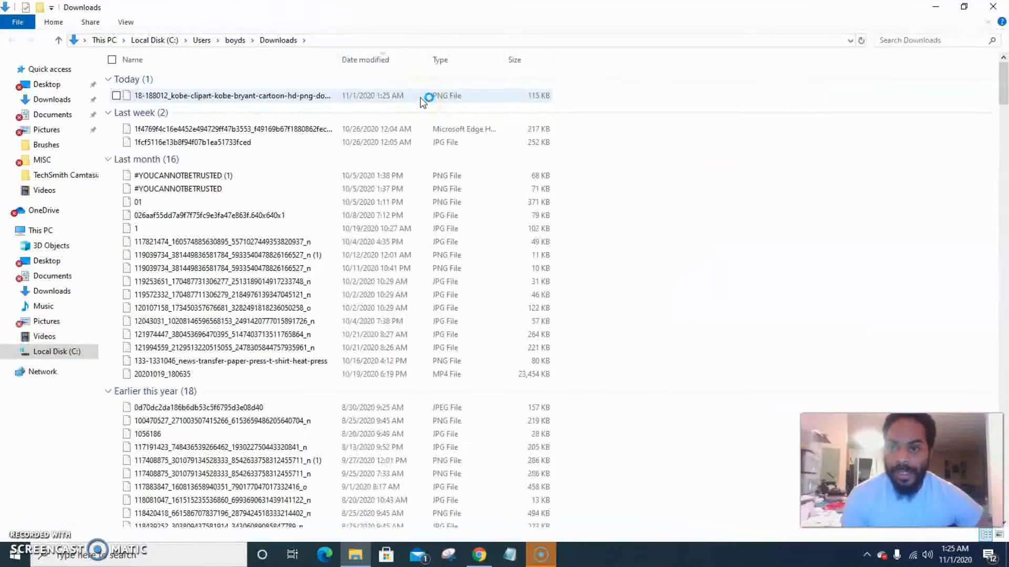
{"action": "left_click", "coordinate": [423, 101]}
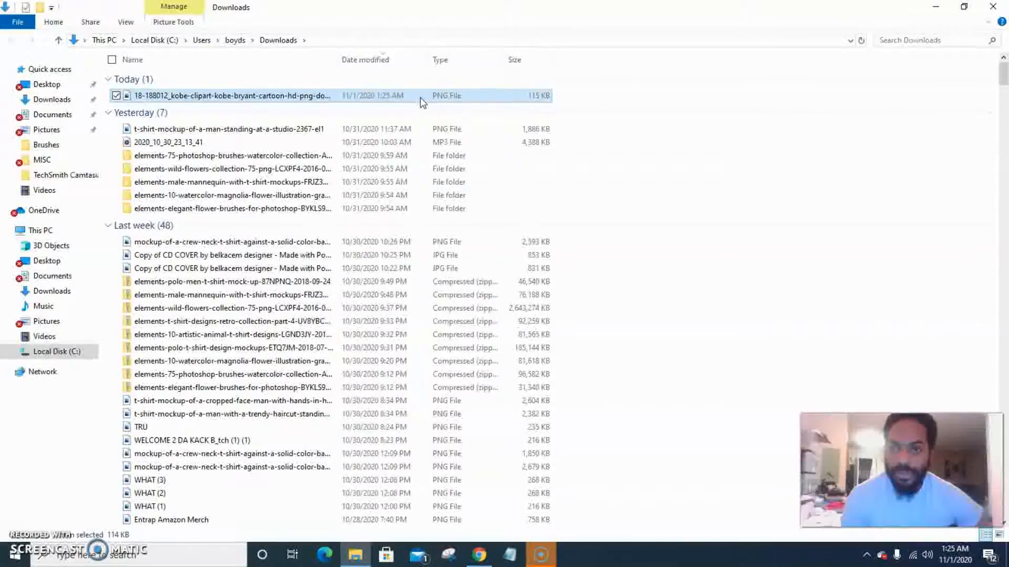
{"action": "left_click_drag", "start_coordinate": [424, 101], "coordinate": [434, 287]}
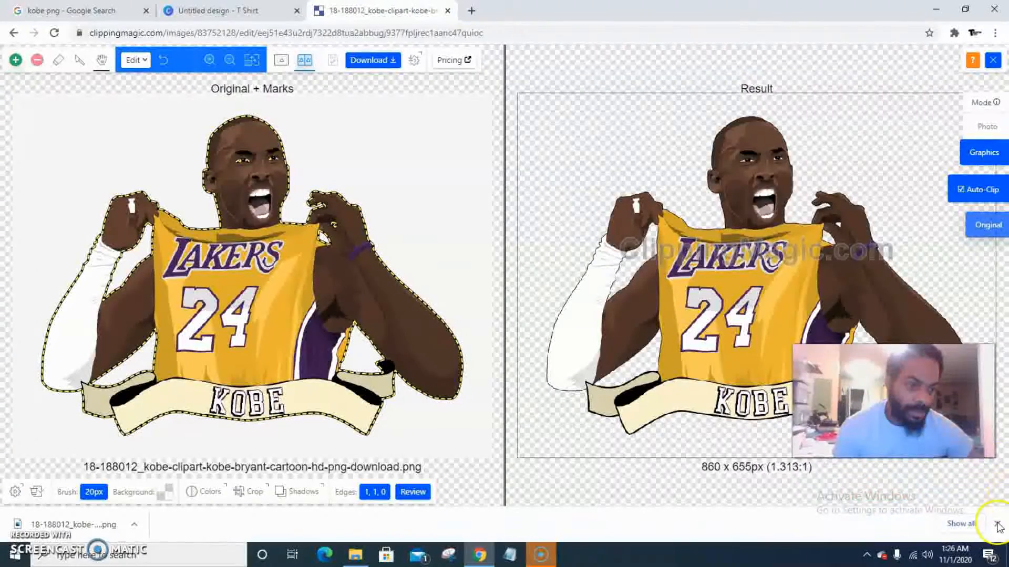
Mark the area beside the jersey's lower right edge as foreground to keep
{"action": "left_click", "coordinate": [996, 524]}
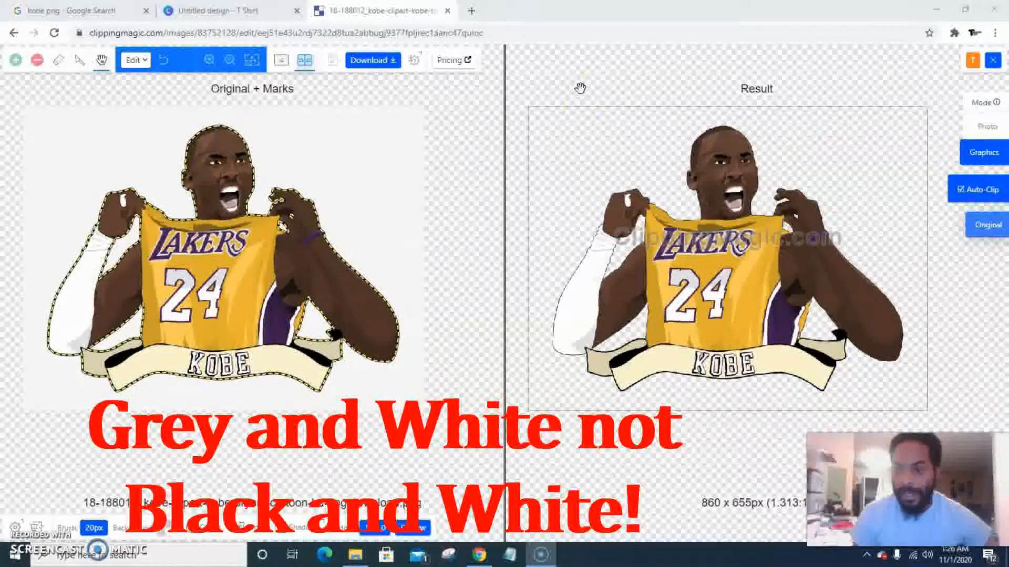
{"action": "scroll", "coordinate": [546, 274], "scroll_direction": "up", "scroll_amount": 2}
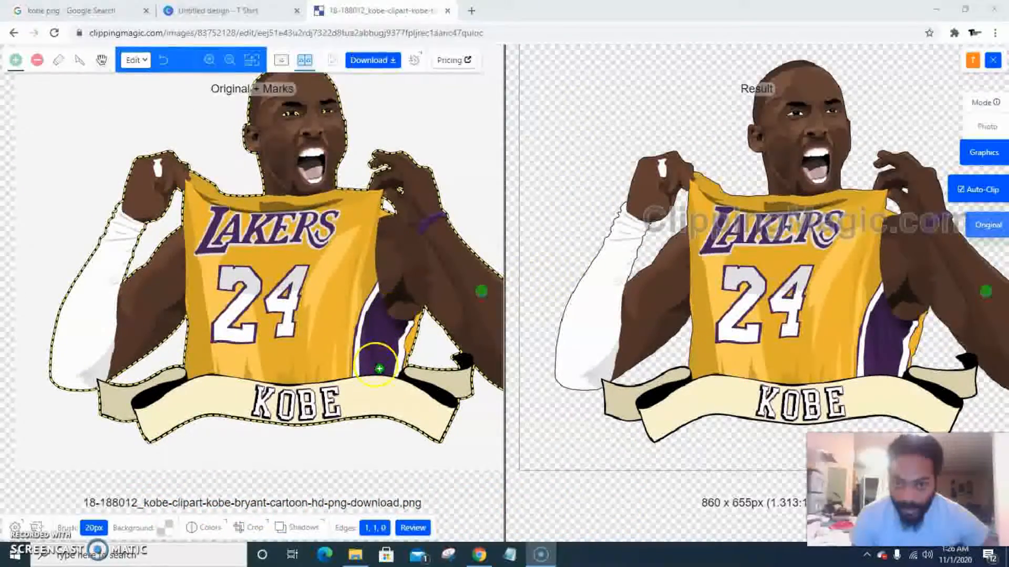
{"action": "key", "text": "g"}
{"action": "left_click", "coordinate": [364, 398]}
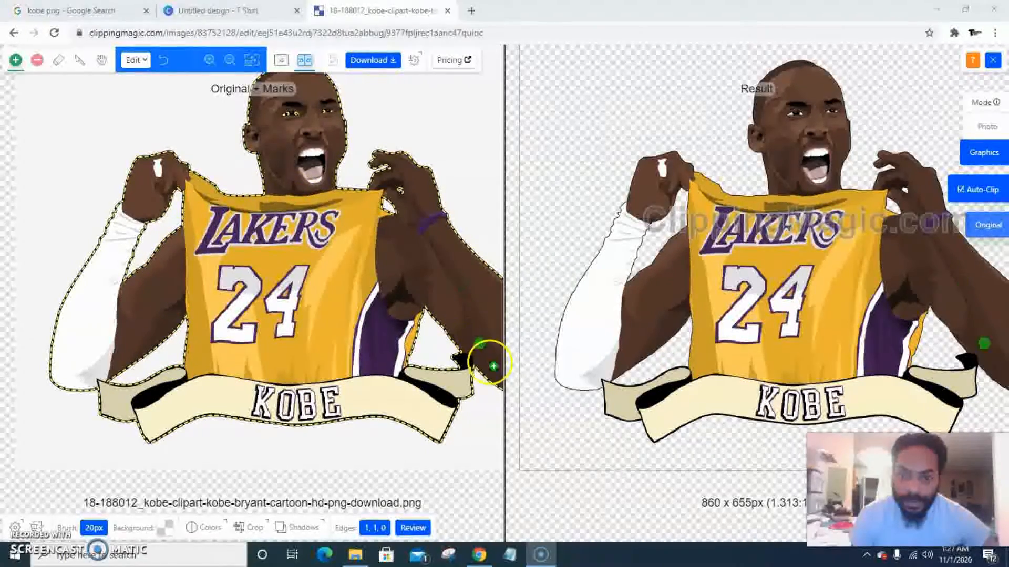
{"action": "scroll", "coordinate": [427, 290], "scroll_direction": "down", "scroll_amount": 1}
{"action": "scroll", "coordinate": [427, 291], "scroll_direction": "down", "scroll_amount": 1}
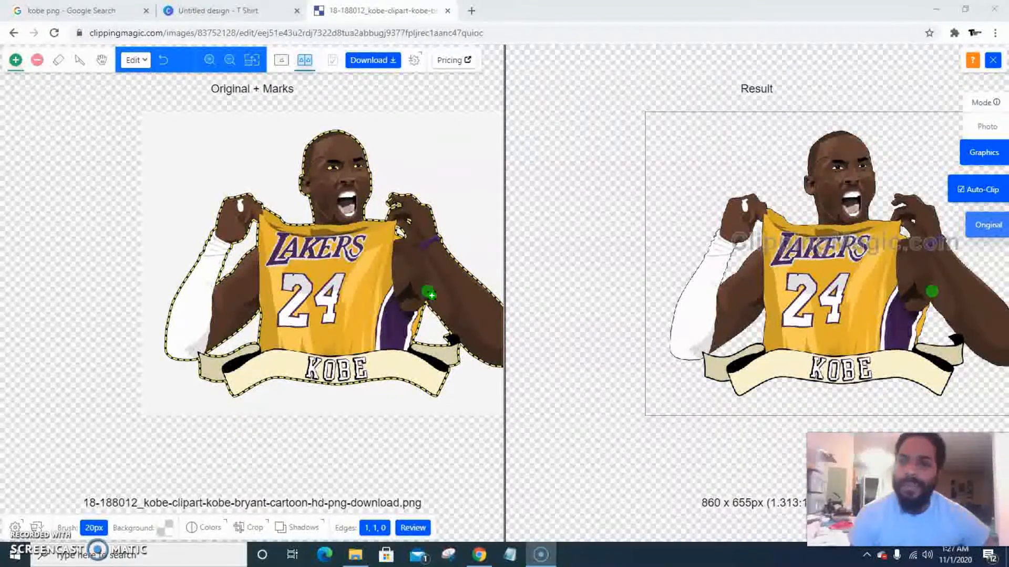
Mark both of Kobe's eyes as foreground so their whites are kept
{"action": "left_click", "coordinate": [34, 61]}
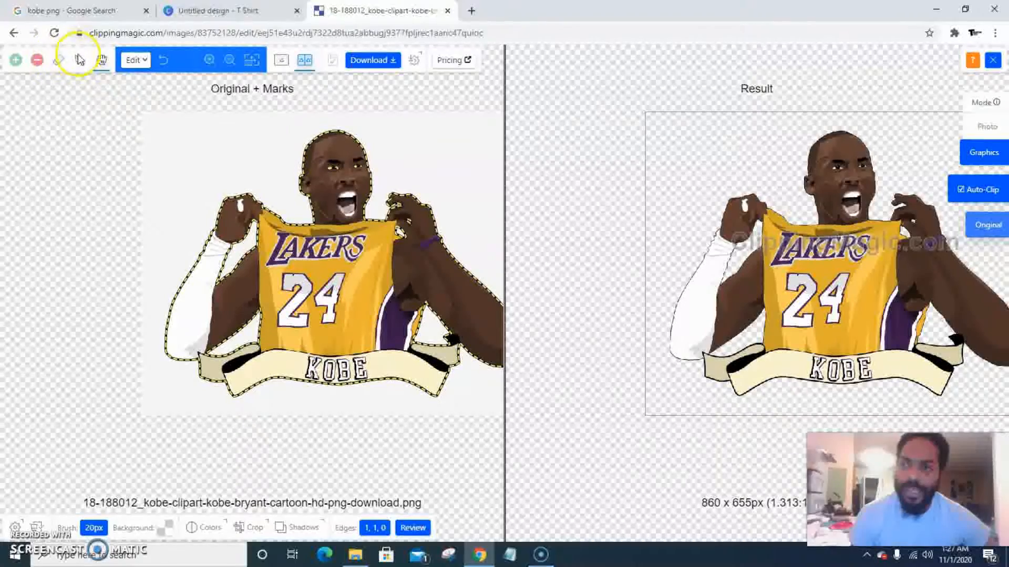
{"action": "left_click", "coordinate": [15, 60]}
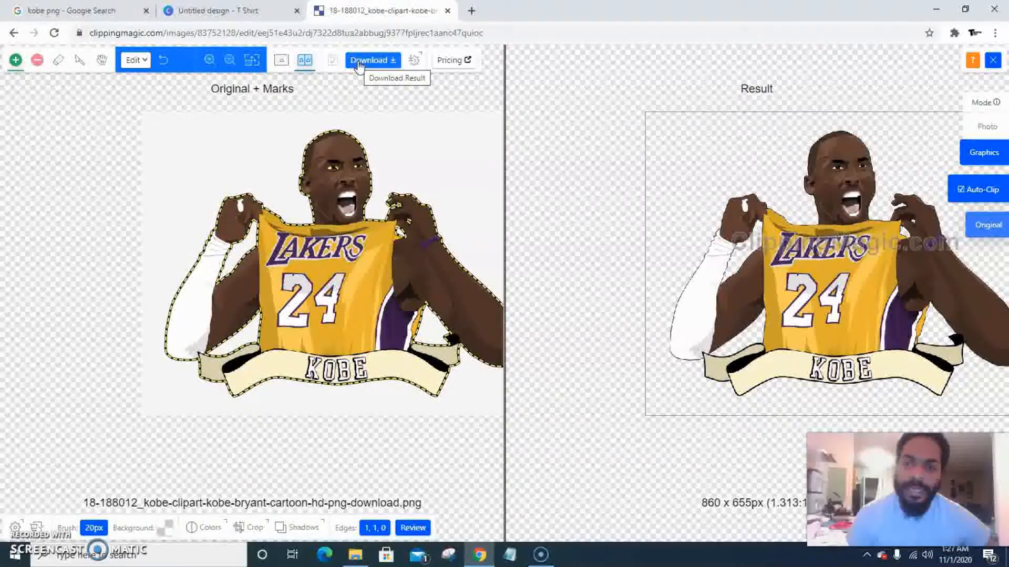
{"action": "scroll", "coordinate": [349, 173], "scroll_direction": "up", "scroll_amount": 3}
{"action": "left_click", "coordinate": [315, 231]}
{"action": "scroll", "coordinate": [315, 232], "scroll_direction": "up", "scroll_amount": 1}
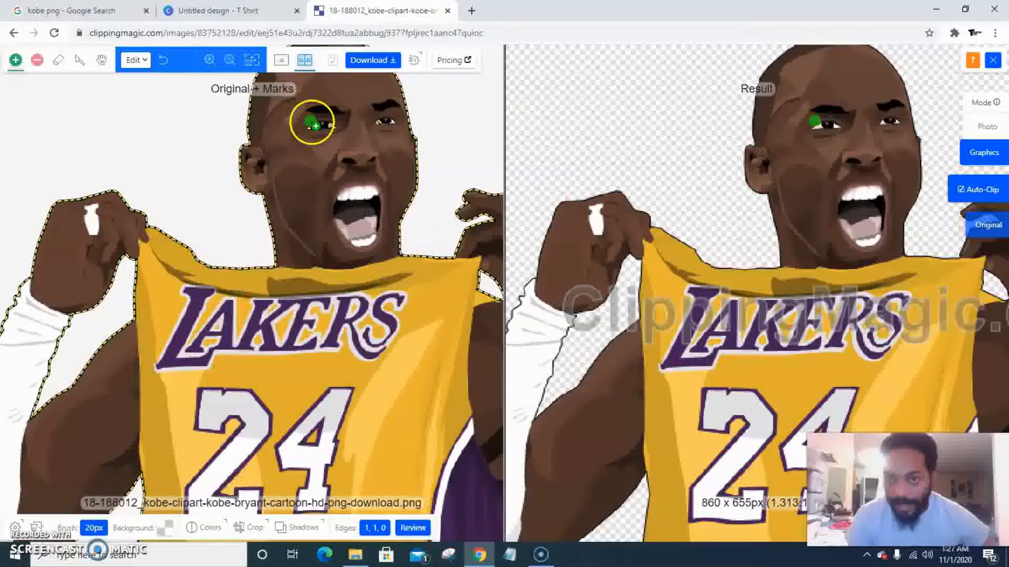
{"action": "left_click_drag", "start_coordinate": [315, 130], "coordinate": [337, 130]}
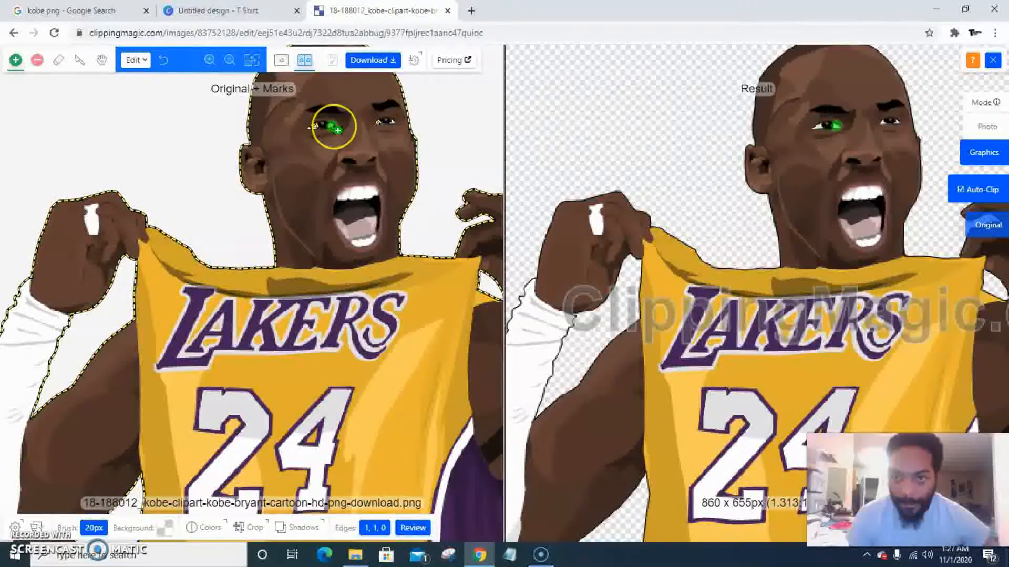
{"action": "mouse_move", "coordinate": [336, 131]}
{"action": "left_mouse_down"}
{"action": "mouse_move", "coordinate": [338, 155]}
{"action": "mouse_move", "coordinate": [383, 126]}
{"action": "left_mouse_up"}
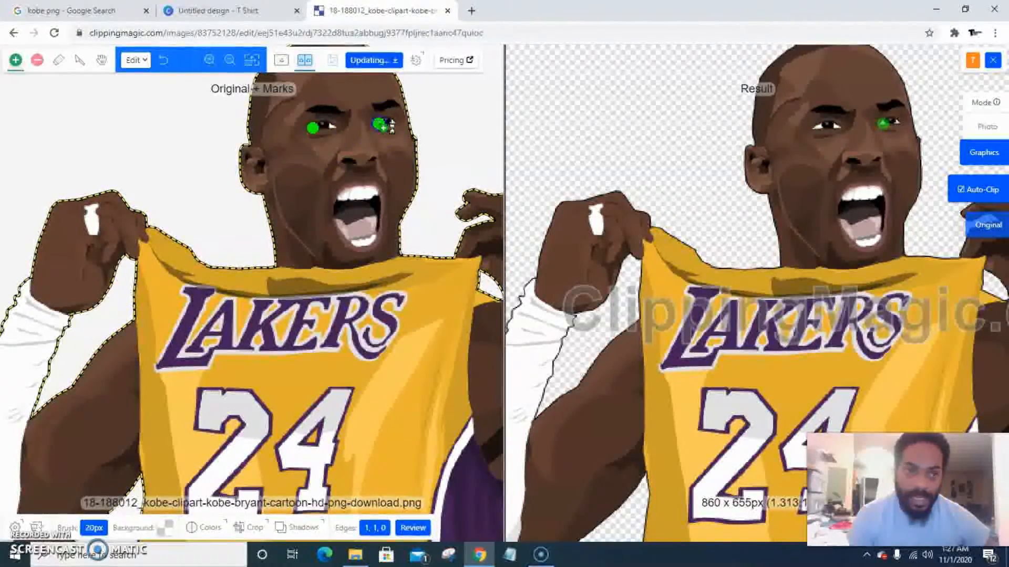
Check the result and download the small preview of the background-removed image
{"action": "left_click", "coordinate": [446, 282]}
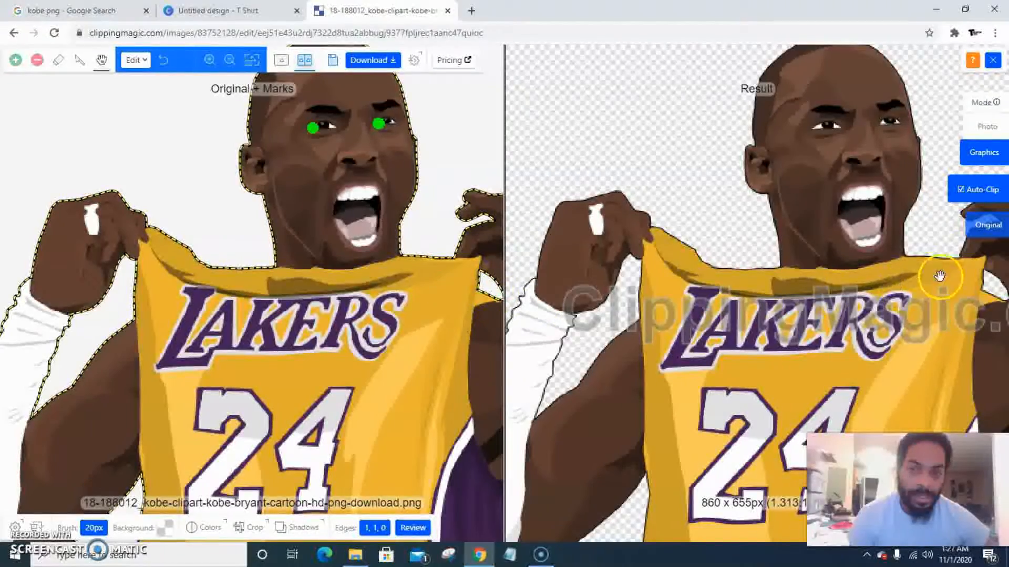
{"action": "mouse_move", "coordinate": [981, 220]}
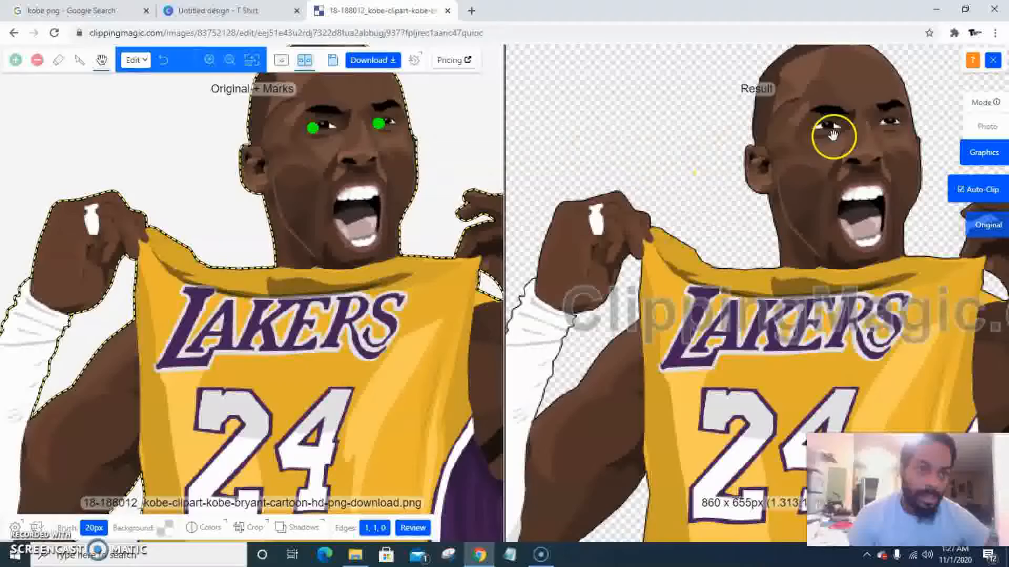
{"action": "left_click_drag", "start_coordinate": [806, 226], "coordinate": [908, 386]}
{"action": "left_click", "coordinate": [373, 60]}
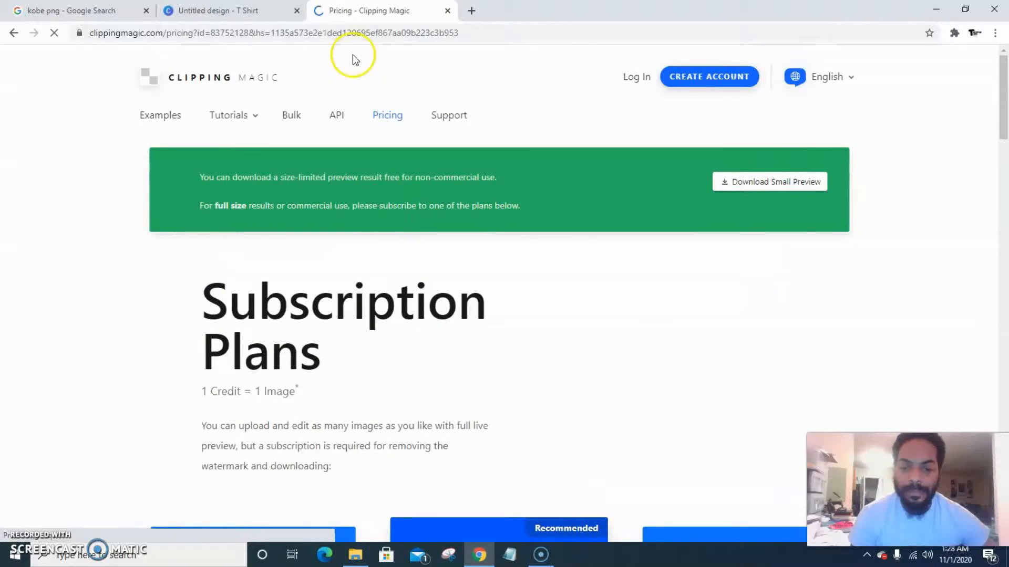
{"action": "left_click", "coordinate": [790, 190]}
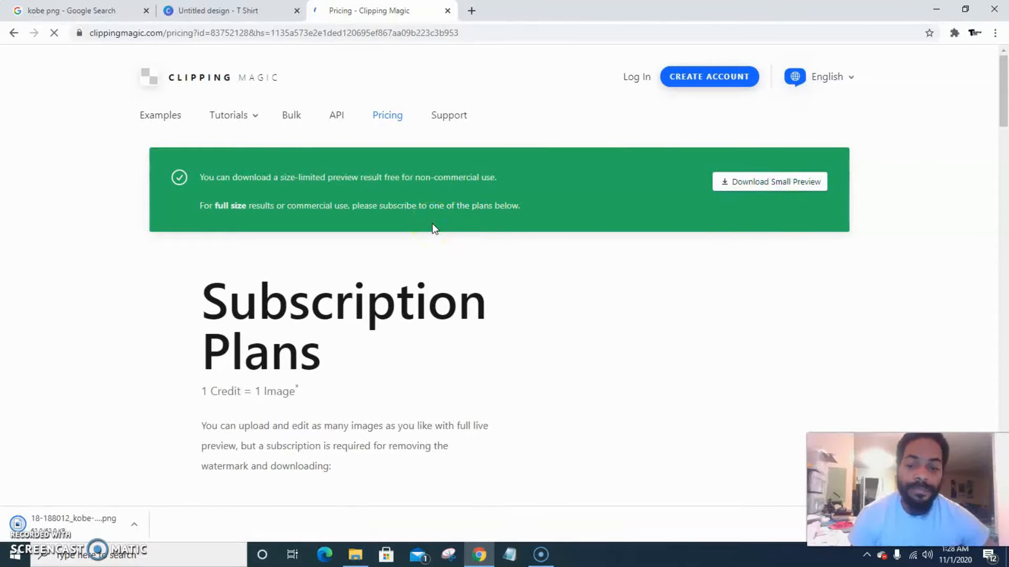
Return to the Canva T-shirt design and upload the background-removed Kobe PNG from the Downloads folder
{"action": "left_click", "coordinate": [209, 11]}
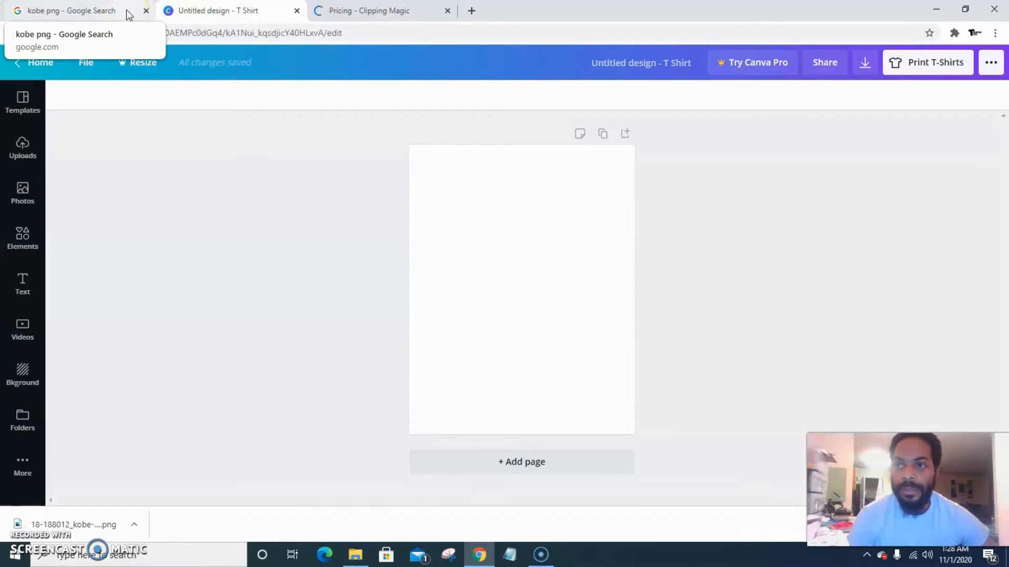
{"action": "left_click", "coordinate": [129, 12]}
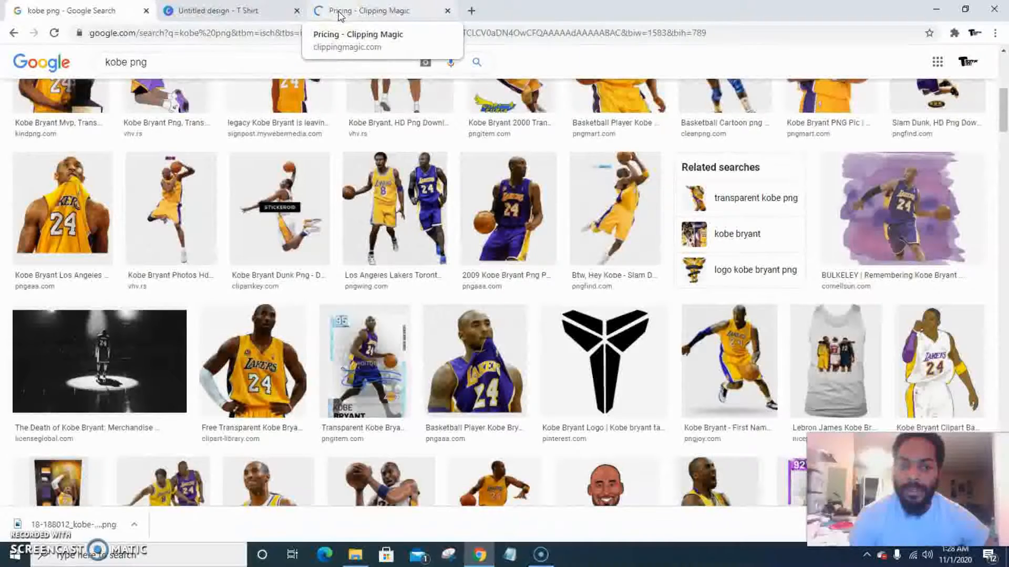
{"action": "left_click", "coordinate": [339, 11]}
{"action": "left_click", "coordinate": [259, 15]}
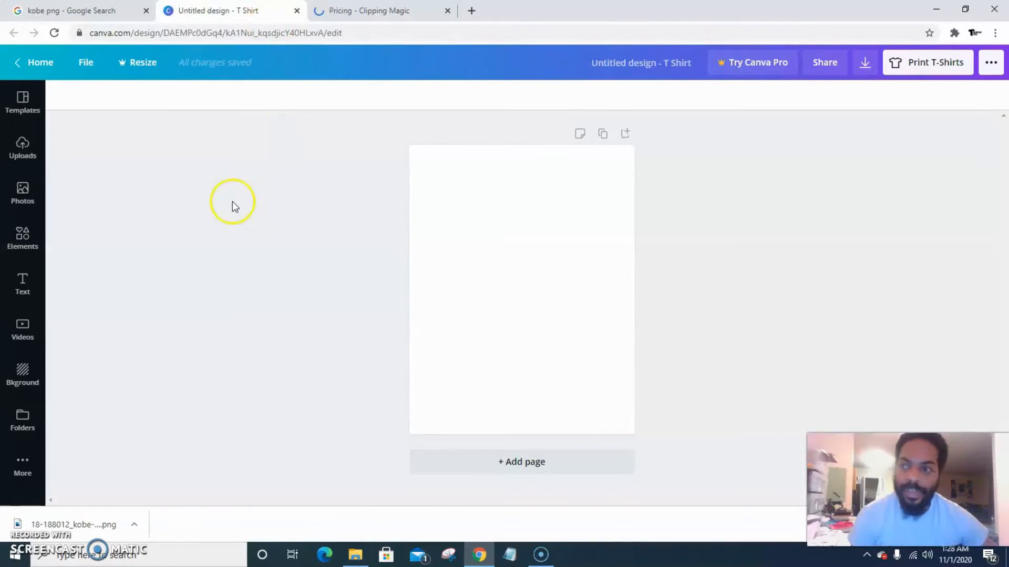
{"action": "left_click", "coordinate": [15, 152]}
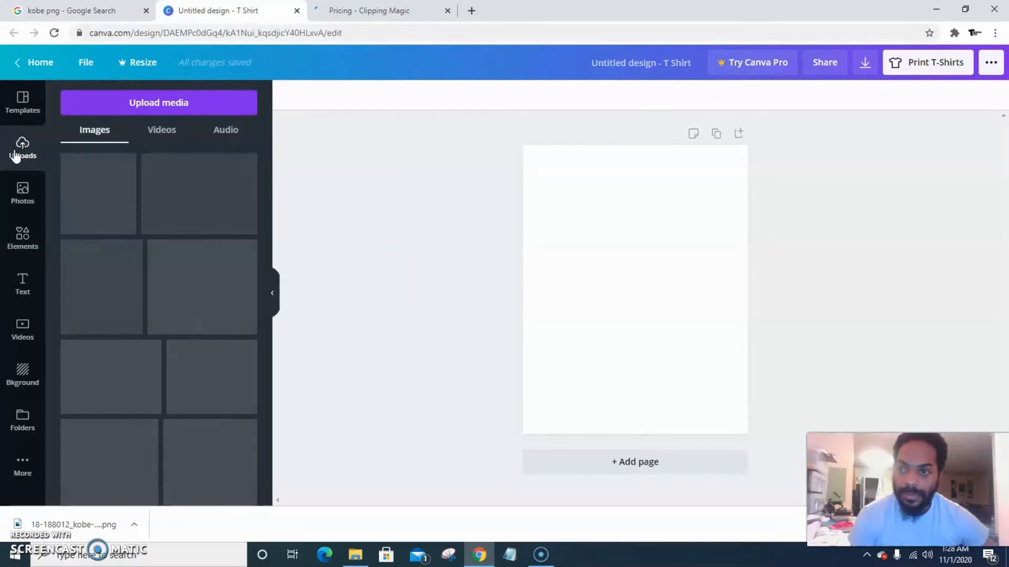
{"action": "left_click", "coordinate": [125, 104]}
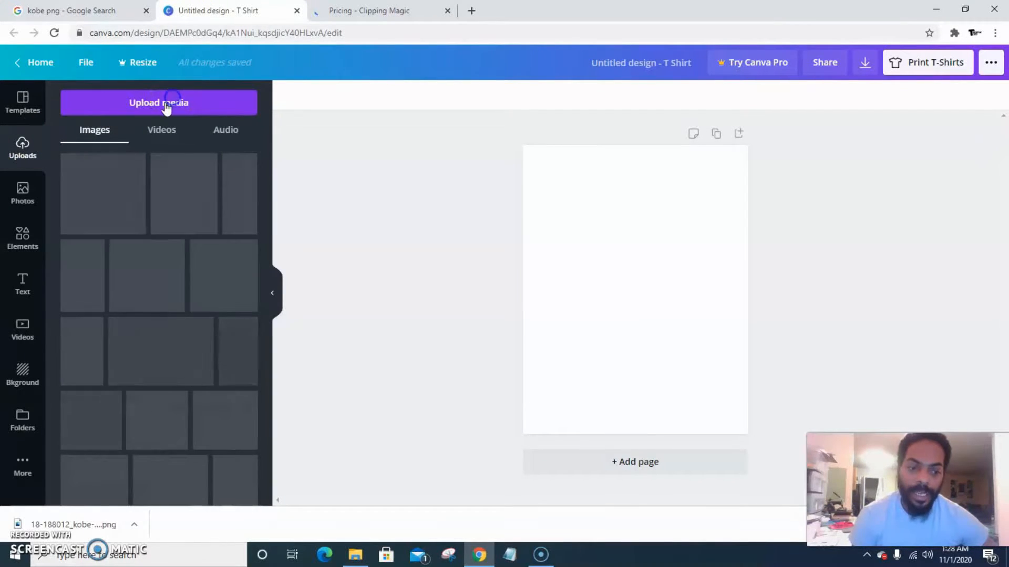
{"action": "left_click", "coordinate": [165, 102]}
{"action": "left_click", "coordinate": [95, 158]}
{"action": "left_click", "coordinate": [87, 170]}
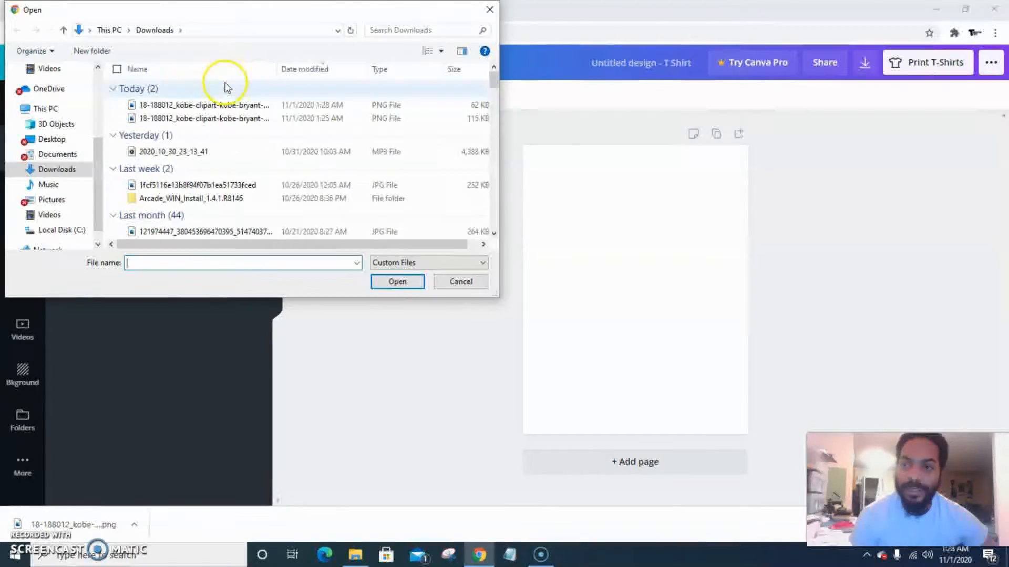
{"action": "left_click", "coordinate": [224, 106]}
{"action": "left_click", "coordinate": [395, 282]}
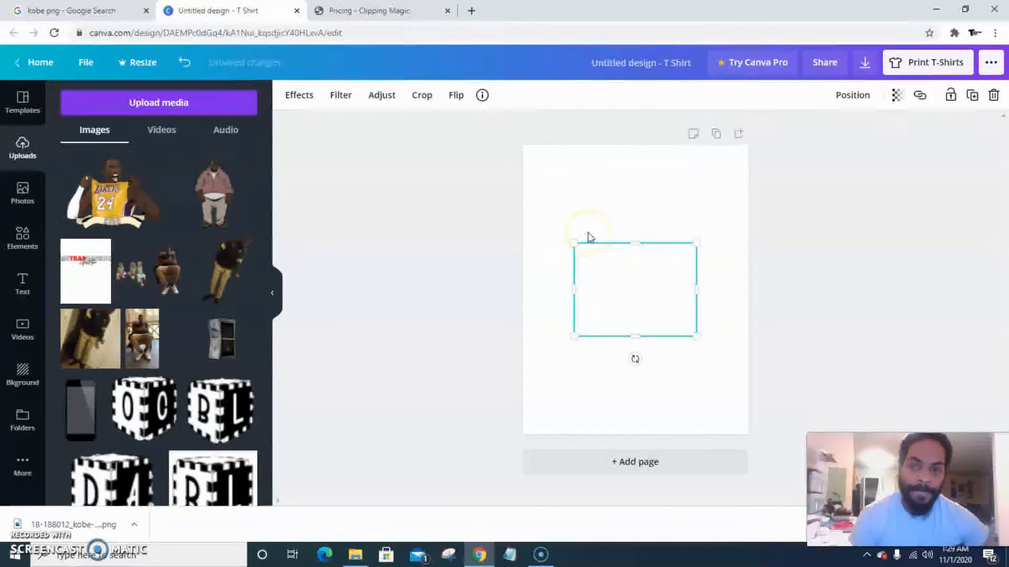
Enlarge the Kobe image to about w 14 × h 10.7 so it spans the canvas width
{"action": "left_click", "coordinate": [274, 297]}
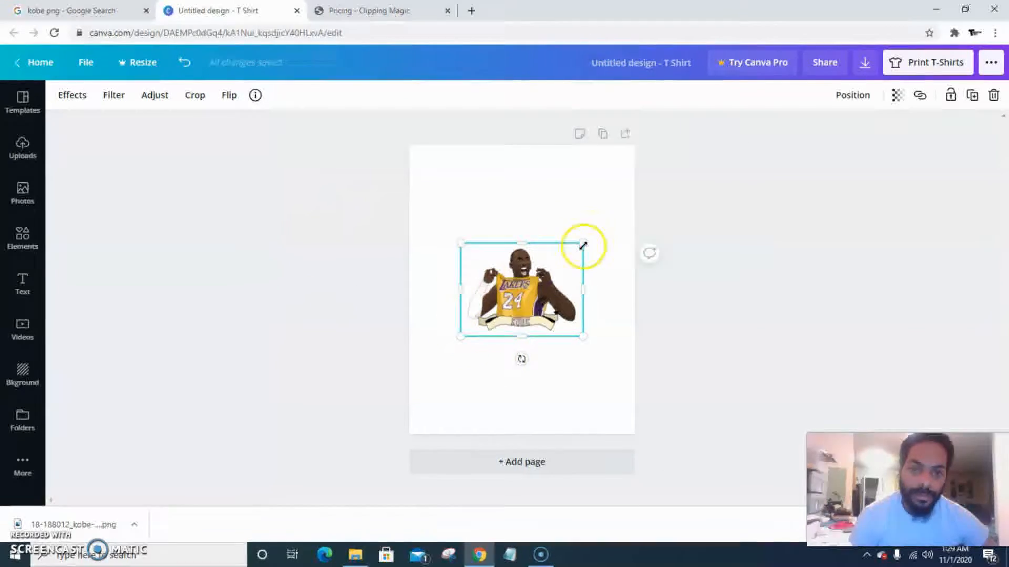
{"action": "left_click_drag", "start_coordinate": [583, 243], "coordinate": [630, 198]}
{"action": "left_click_drag", "start_coordinate": [461, 337], "coordinate": [407, 369]}
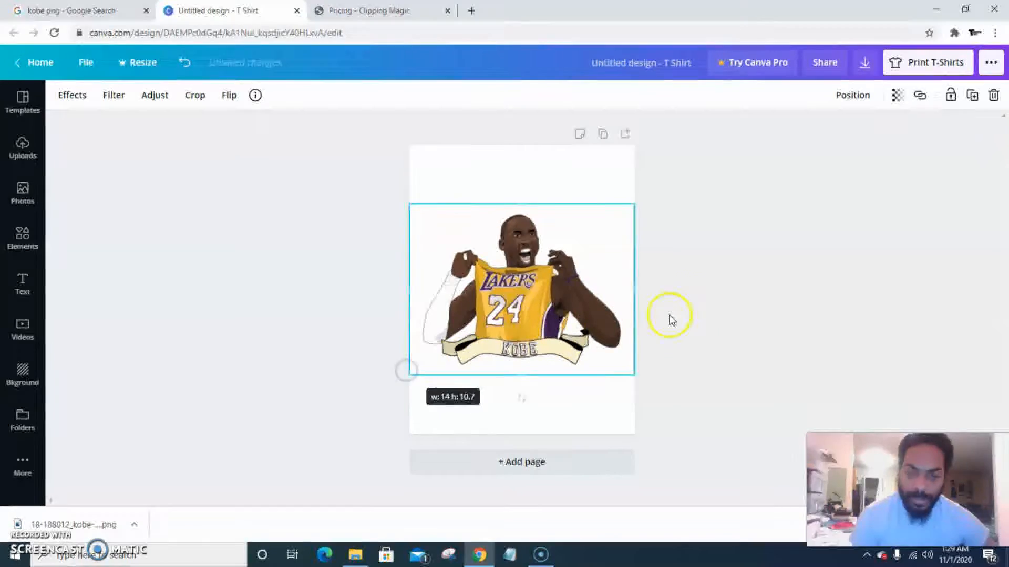
{"action": "left_click", "coordinate": [705, 278]}
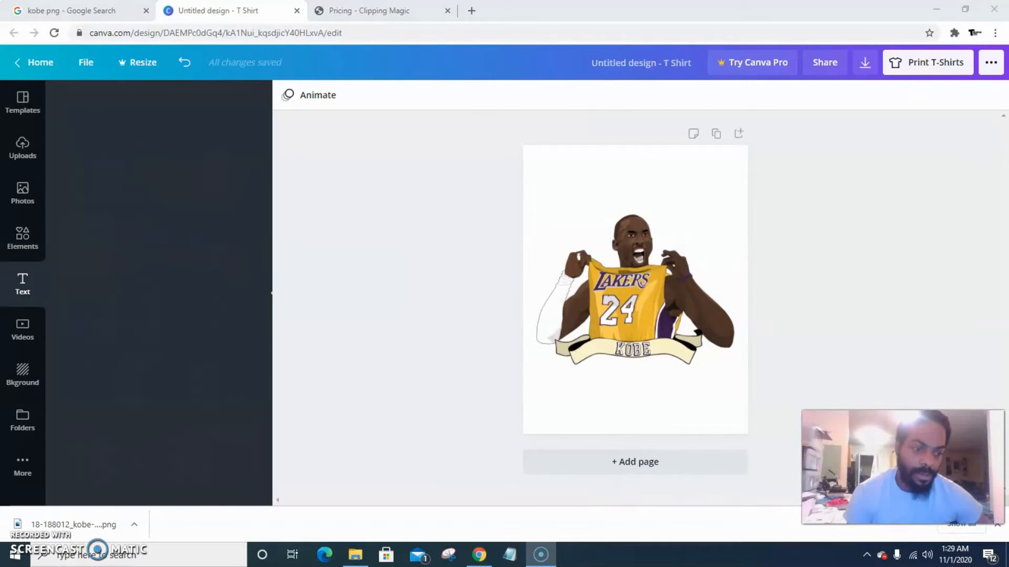
Add a heading text box to the design
{"action": "left_click_drag", "start_coordinate": [903, 467], "coordinate": [867, 478]}
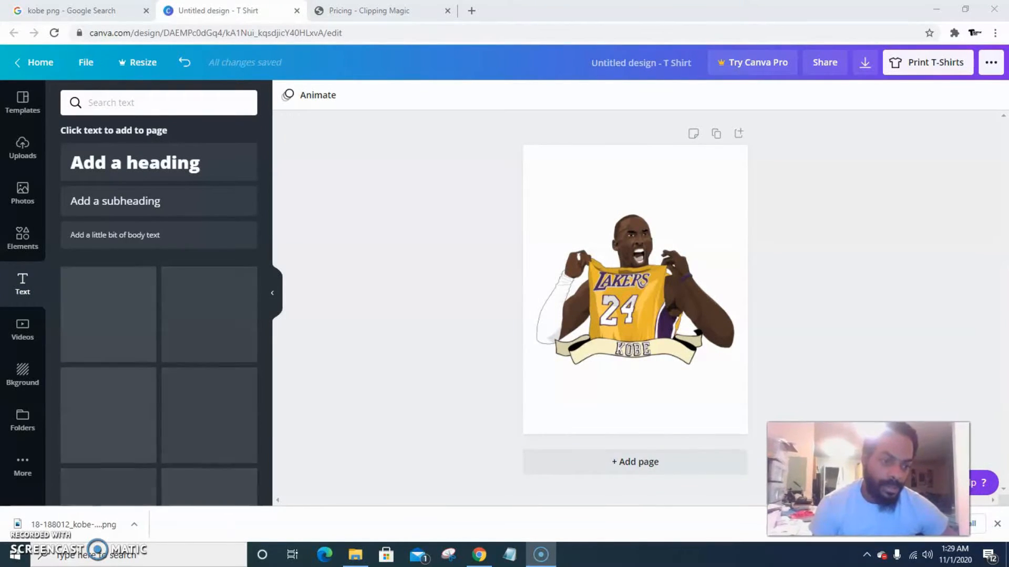
{"action": "left_click", "coordinate": [997, 524]}
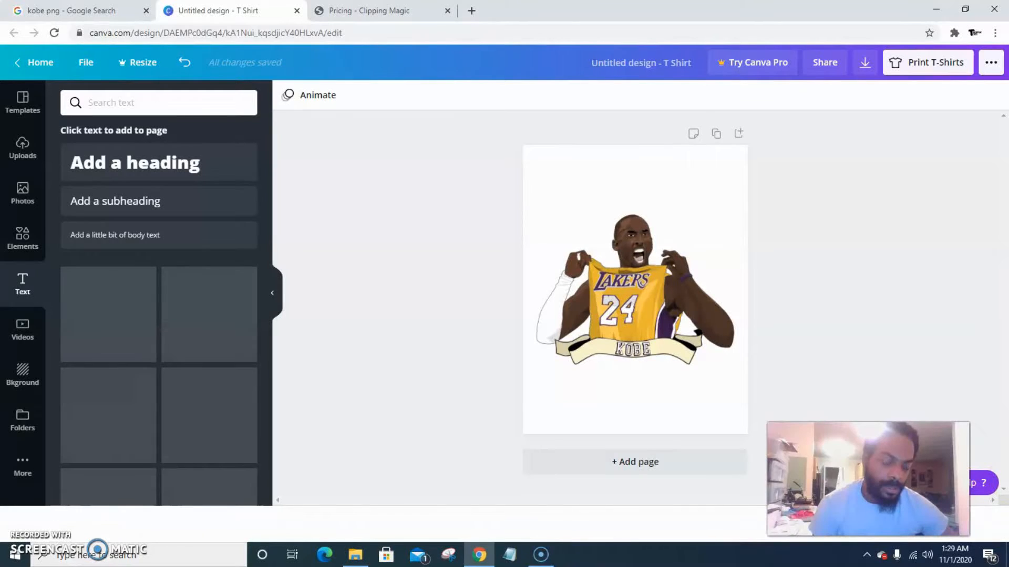
{"action": "left_click_drag", "start_coordinate": [868, 478], "coordinate": [892, 480]}
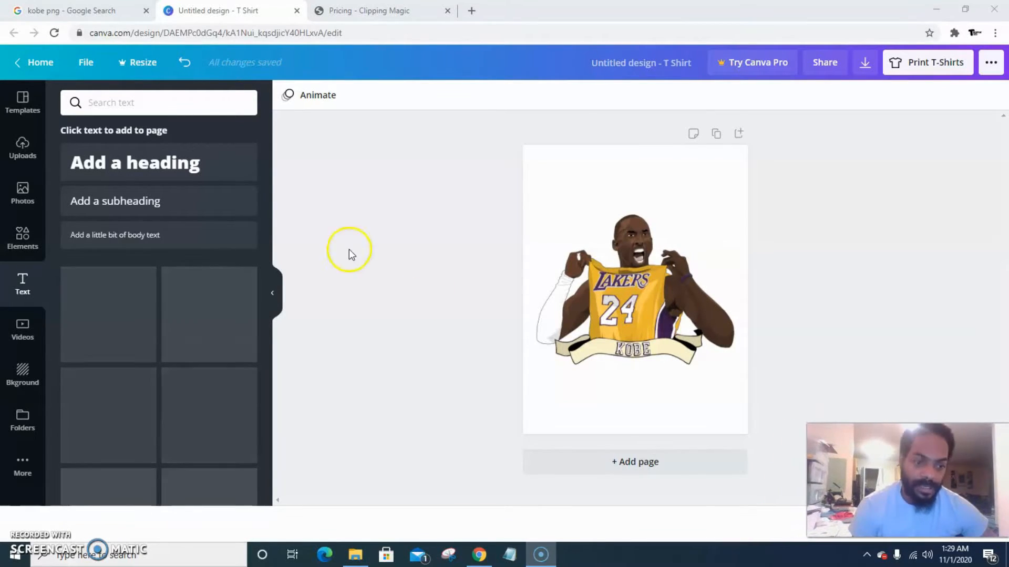
{"action": "left_click", "coordinate": [160, 167]}
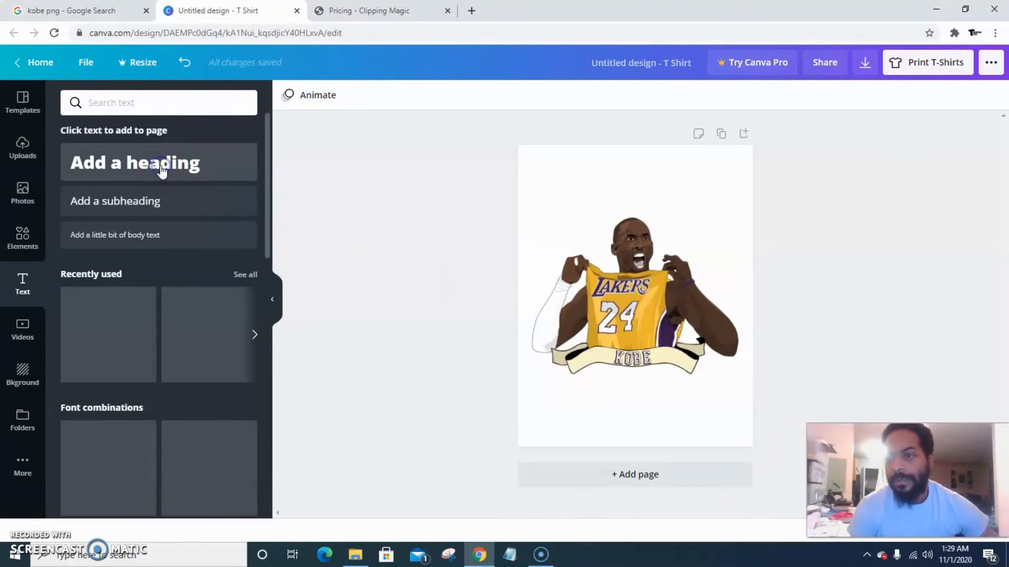
{"action": "left_click", "coordinate": [161, 167]}
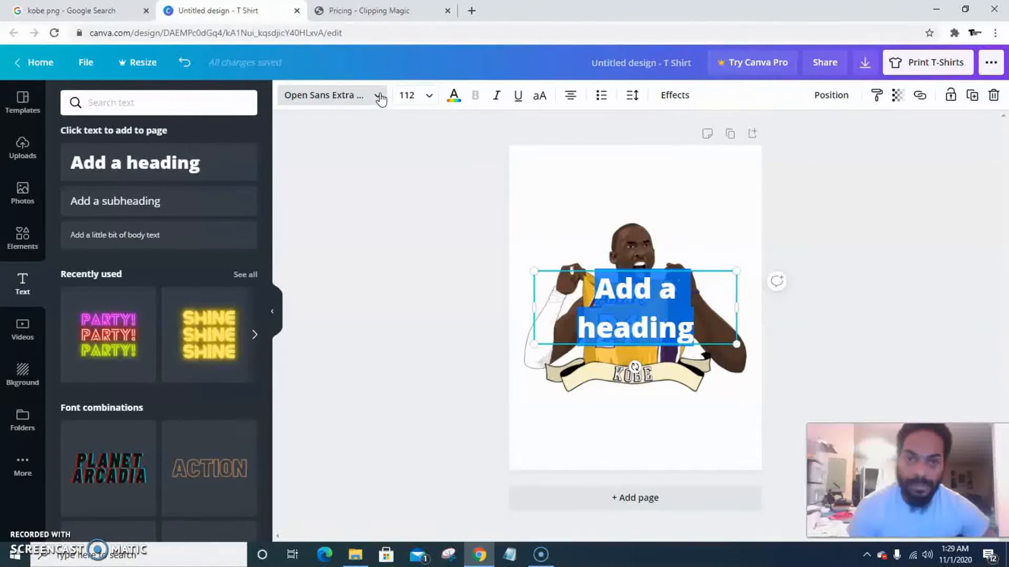
Change the heading font to Cheque
{"action": "left_click", "coordinate": [379, 96]}
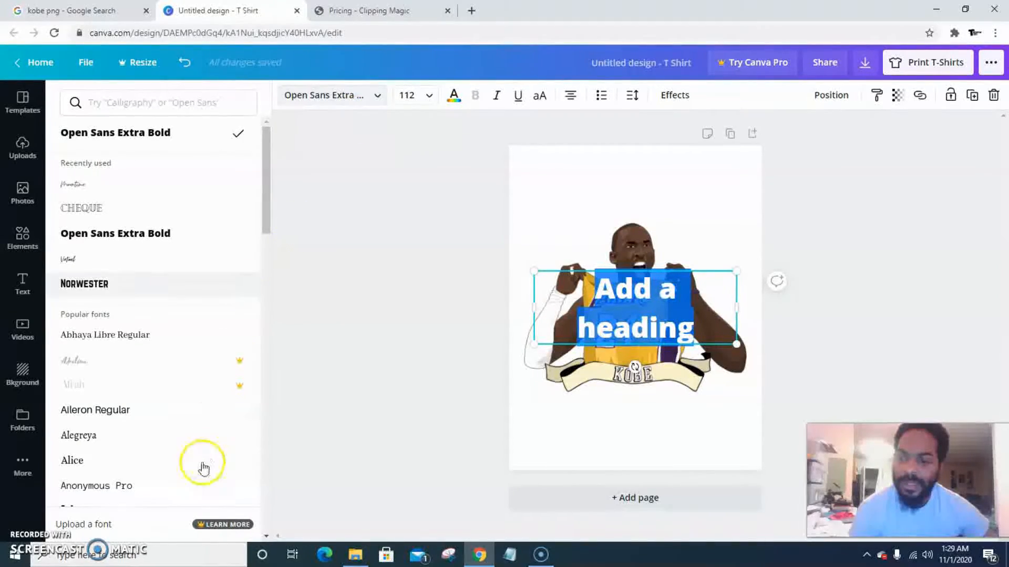
{"action": "scroll", "coordinate": [201, 467], "scroll_direction": "down", "scroll_amount": 3}
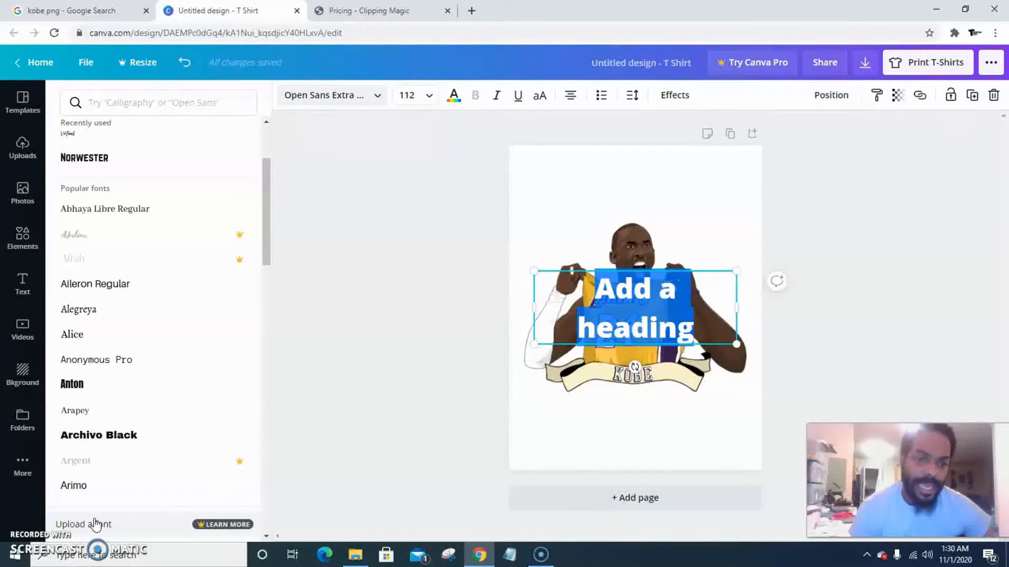
{"action": "scroll", "coordinate": [229, 350], "scroll_direction": "down", "scroll_amount": 1}
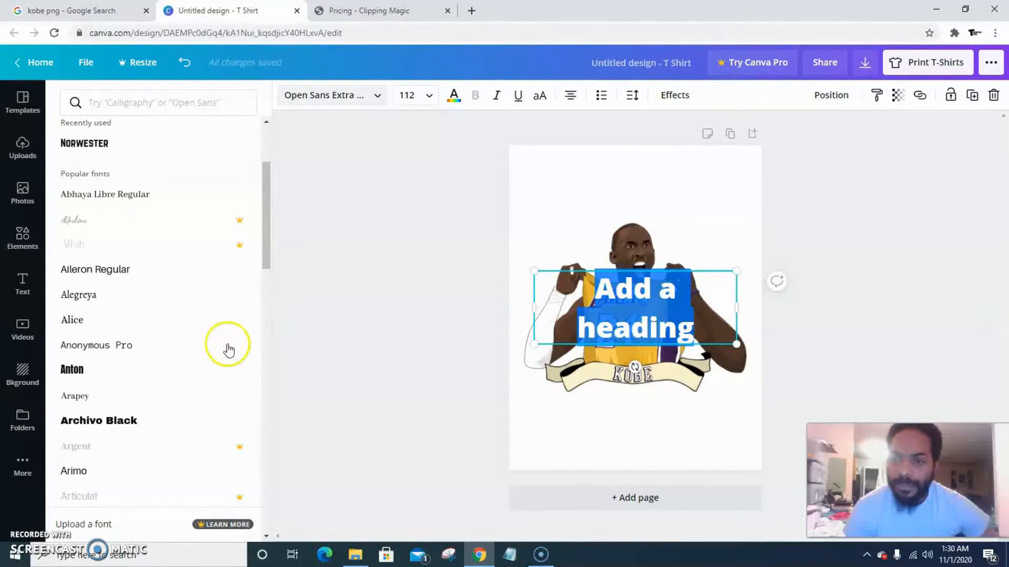
{"action": "scroll", "coordinate": [205, 363], "scroll_direction": "down", "scroll_amount": 6}
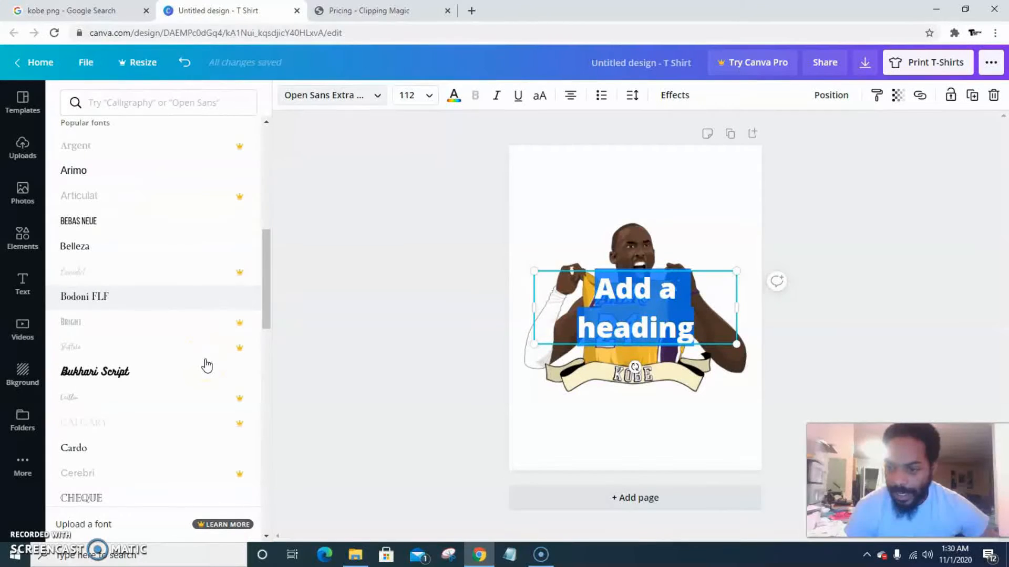
{"action": "scroll", "coordinate": [206, 366], "scroll_direction": "down", "scroll_amount": 2}
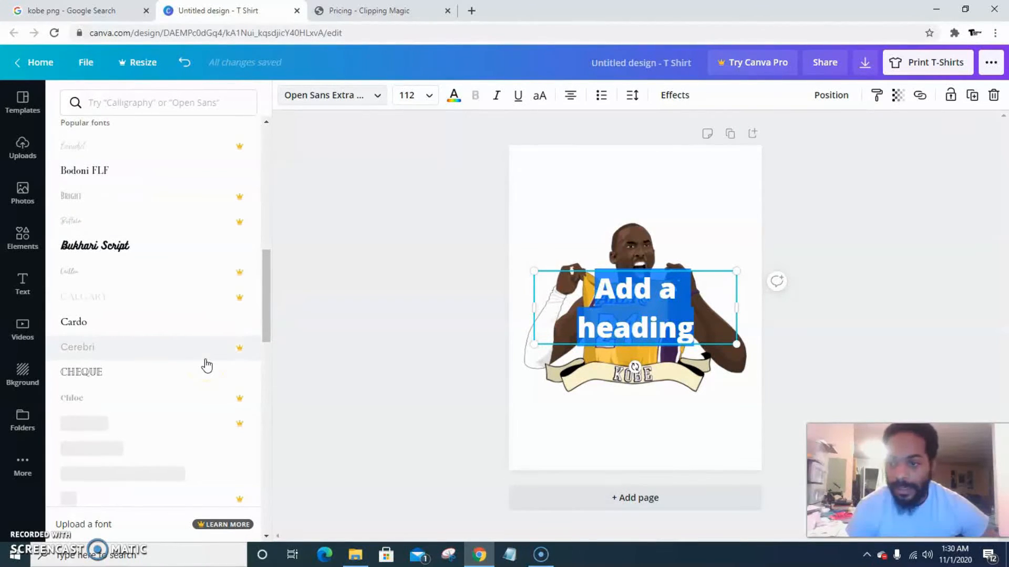
{"action": "scroll", "coordinate": [207, 365], "scroll_direction": "down", "scroll_amount": 3}
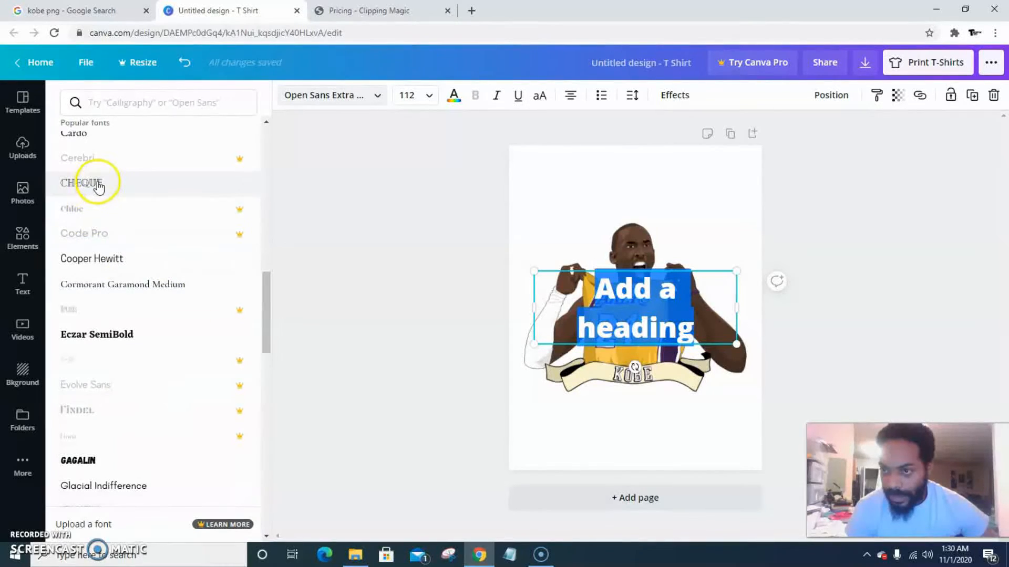
{"action": "left_click", "coordinate": [98, 187]}
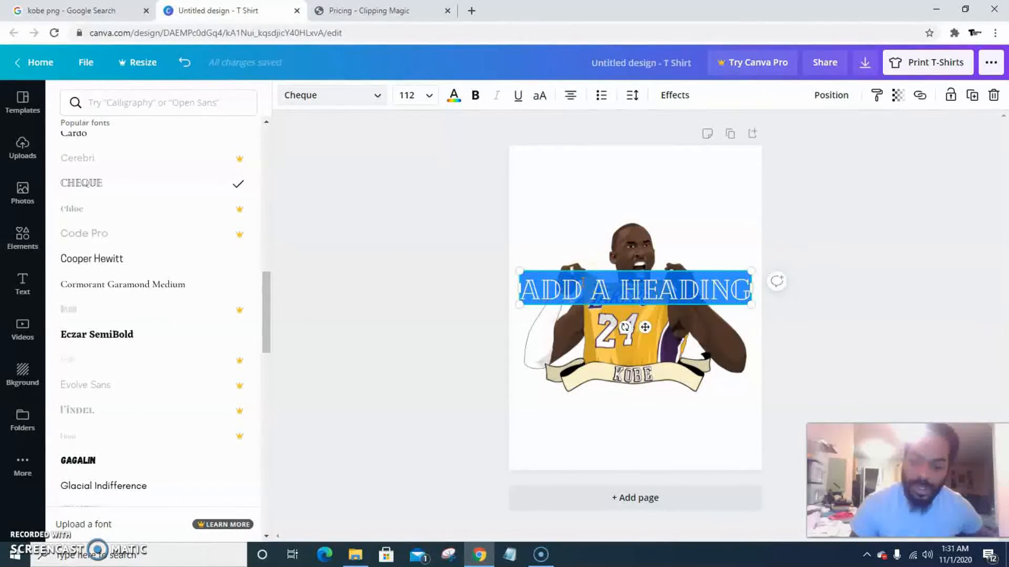
Replace the heading text with 24, then set its font to Shrikhand
{"action": "key", "text": "BackSpace"}
{"action": "left_click", "coordinate": [642, 281]}
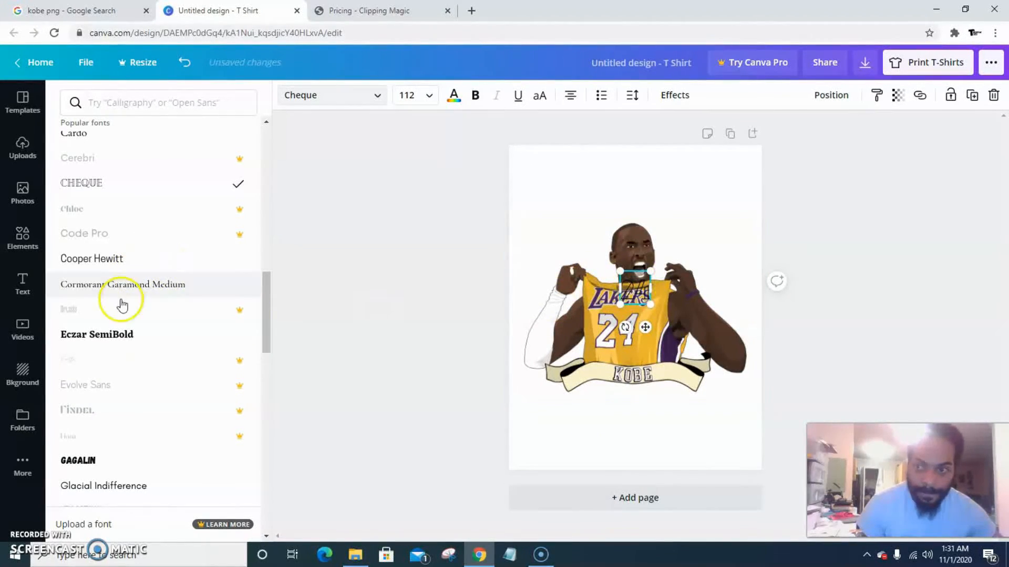
{"action": "scroll", "coordinate": [126, 347], "scroll_direction": "down", "scroll_amount": 1}
{"action": "scroll", "coordinate": [129, 349], "scroll_direction": "down", "scroll_amount": 3}
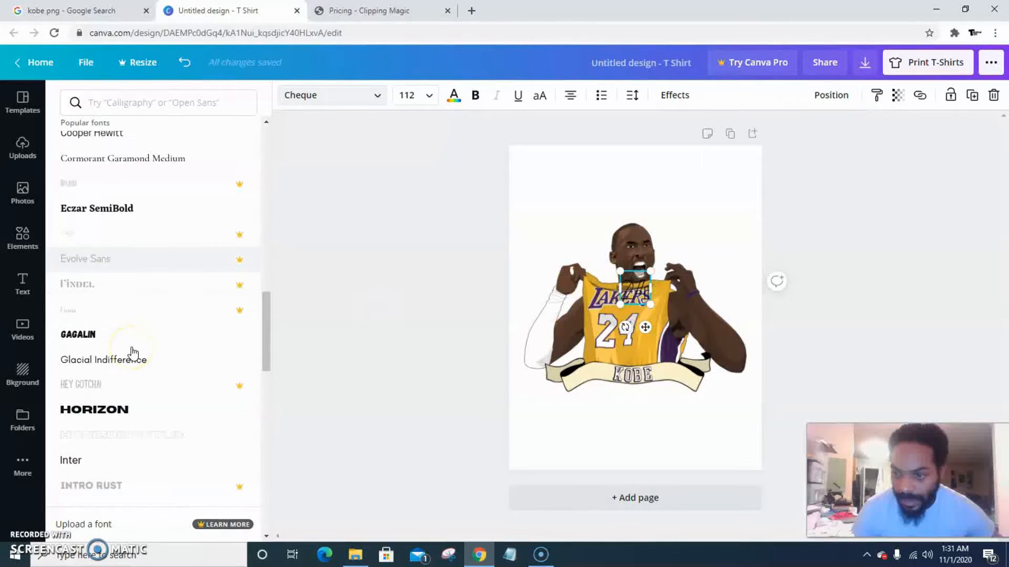
{"action": "scroll", "coordinate": [132, 352], "scroll_direction": "down", "scroll_amount": 6}
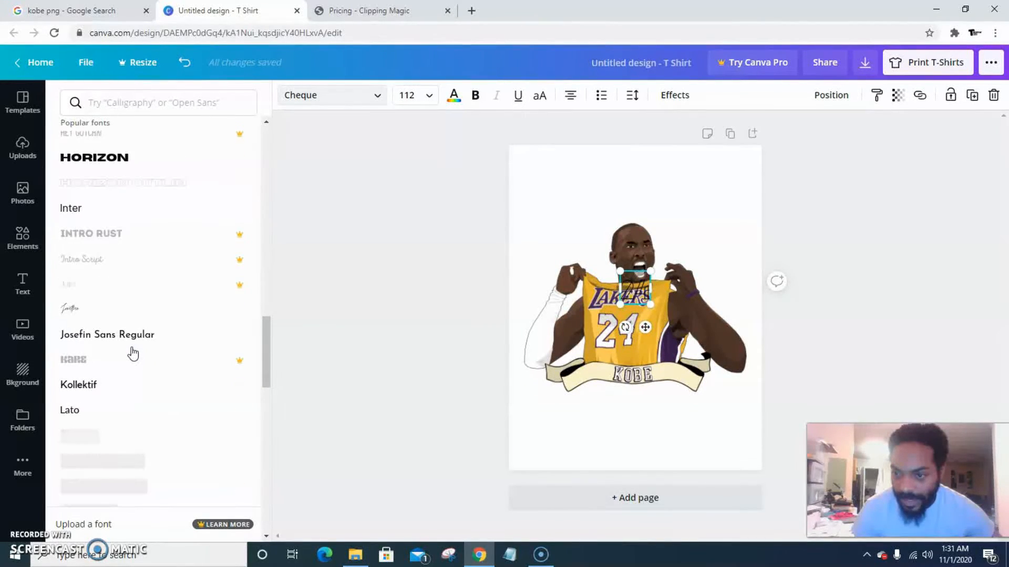
{"action": "scroll", "coordinate": [133, 354], "scroll_direction": "down", "scroll_amount": 5}
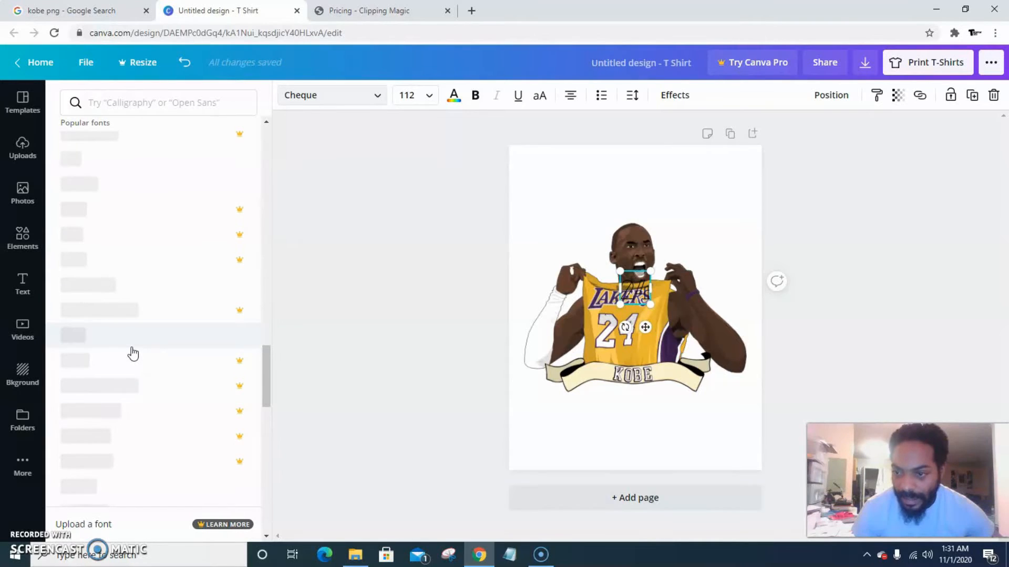
{"action": "scroll", "coordinate": [132, 354], "scroll_direction": "down", "scroll_amount": 3}
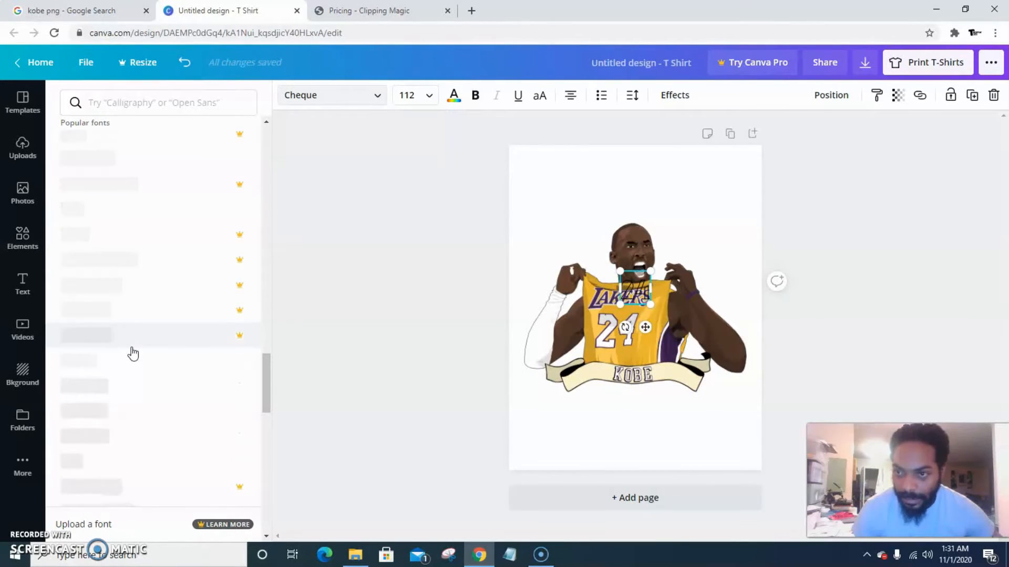
{"action": "scroll", "coordinate": [133, 353], "scroll_direction": "down", "scroll_amount": 2}
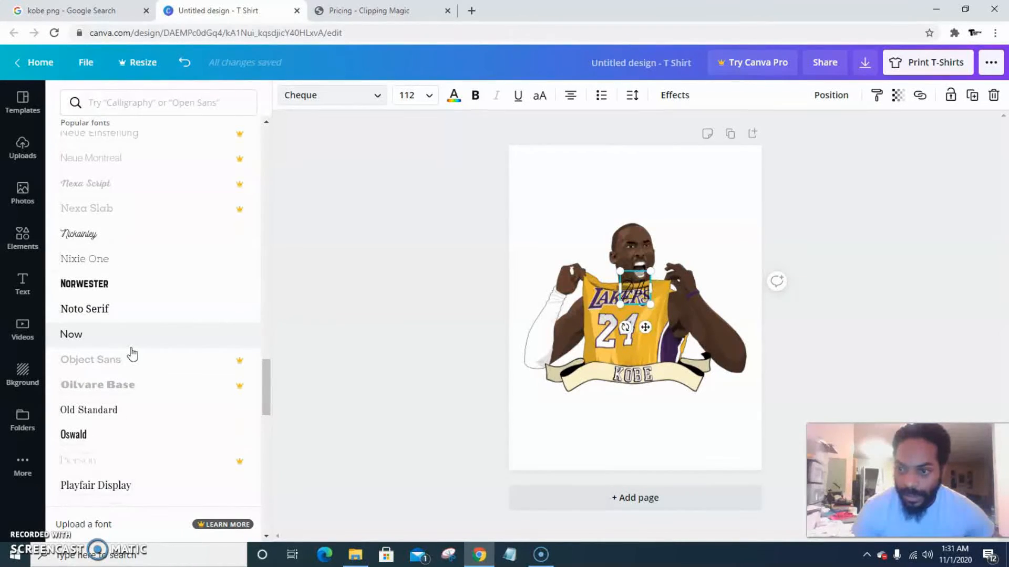
{"action": "scroll", "coordinate": [132, 353], "scroll_direction": "down", "scroll_amount": 3}
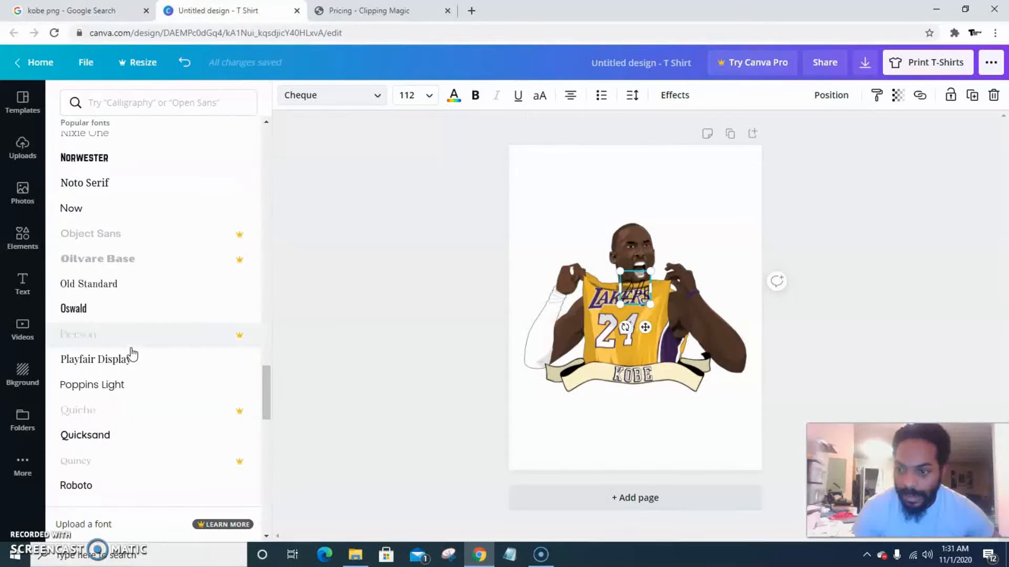
{"action": "left_click", "coordinate": [140, 309]}
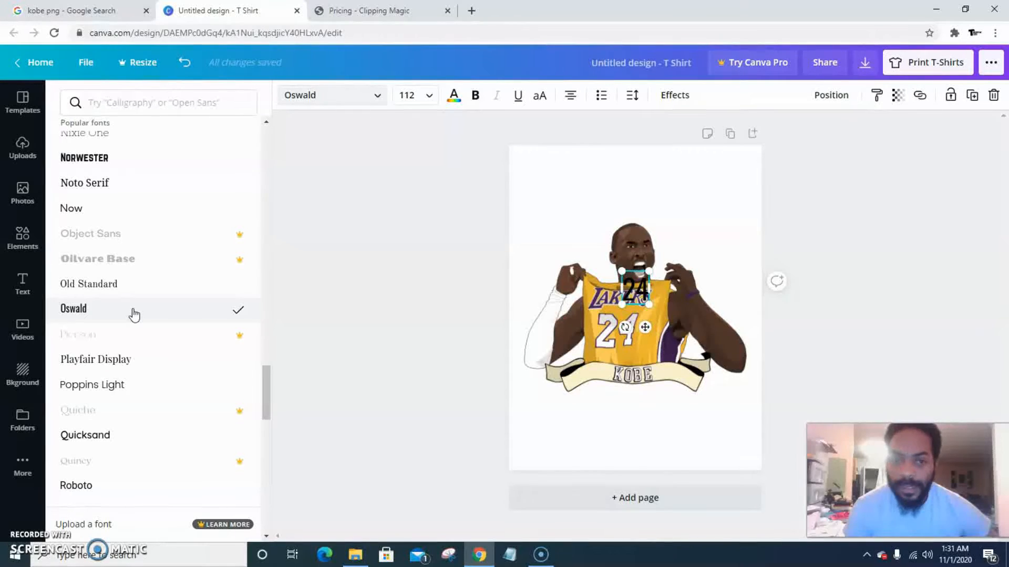
{"action": "scroll", "coordinate": [191, 352], "scroll_direction": "down", "scroll_amount": 4}
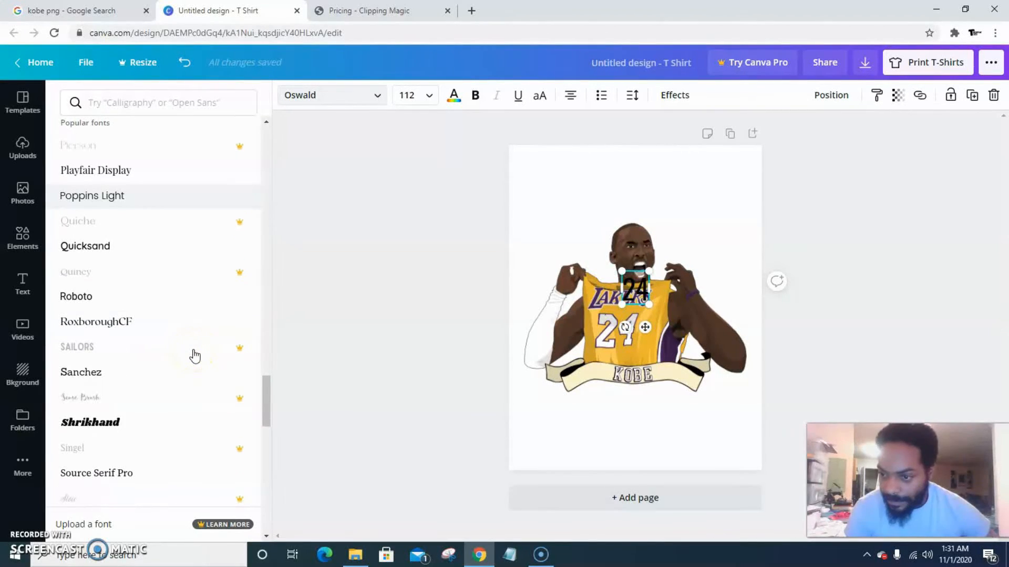
{"action": "left_click", "coordinate": [114, 423]}
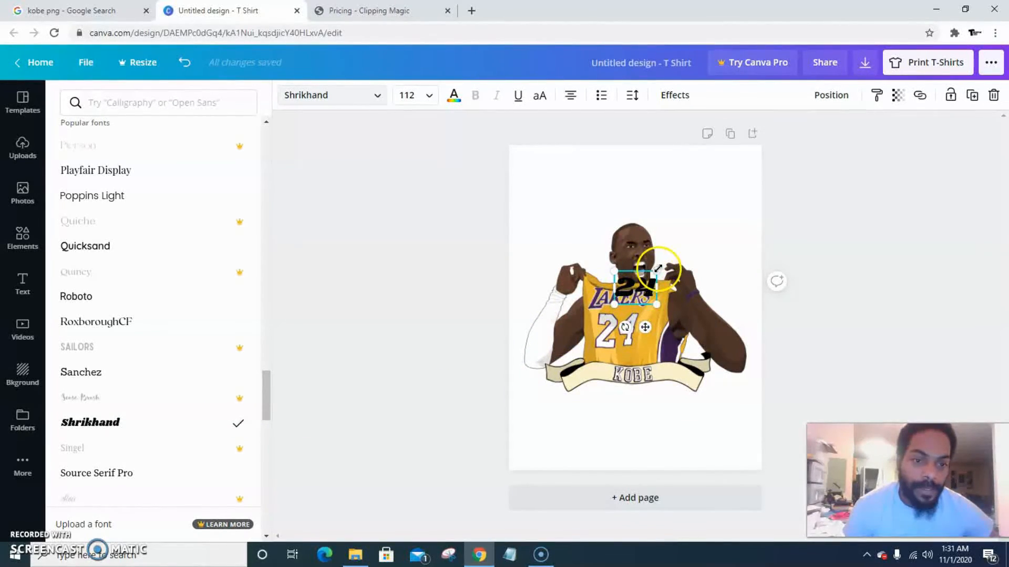
Enlarge the 24 text to font size 674 so it spans the design across Kobe
{"action": "left_click_drag", "start_coordinate": [667, 258], "coordinate": [761, 178]}
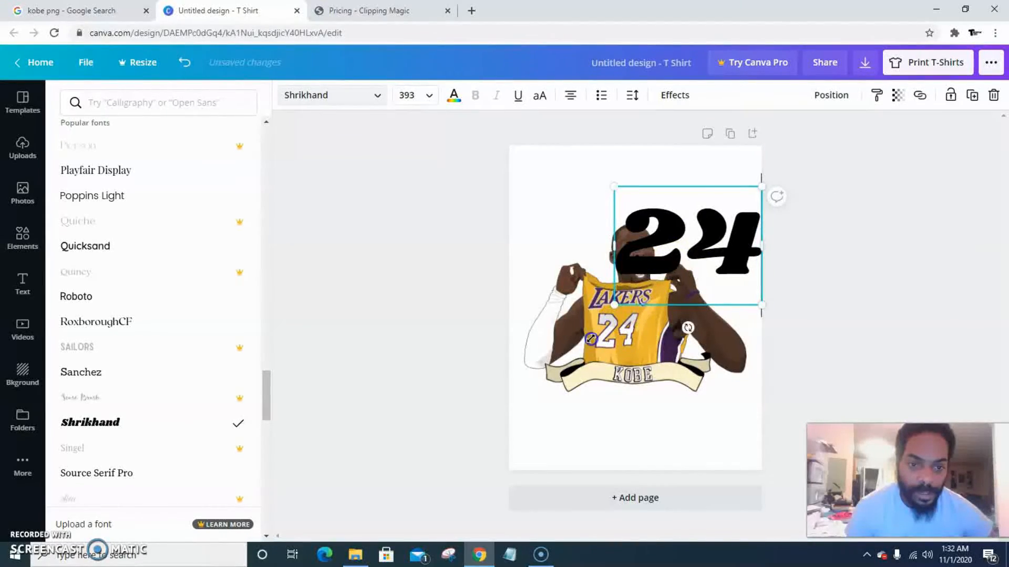
{"action": "left_click_drag", "start_coordinate": [564, 353], "coordinate": [509, 390]}
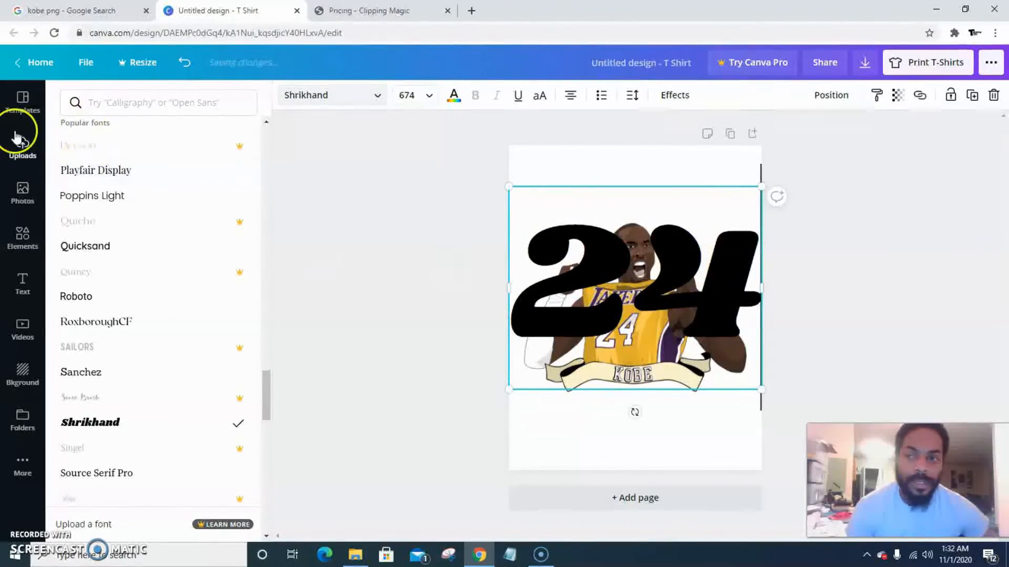
{"action": "left_click", "coordinate": [372, 211]}
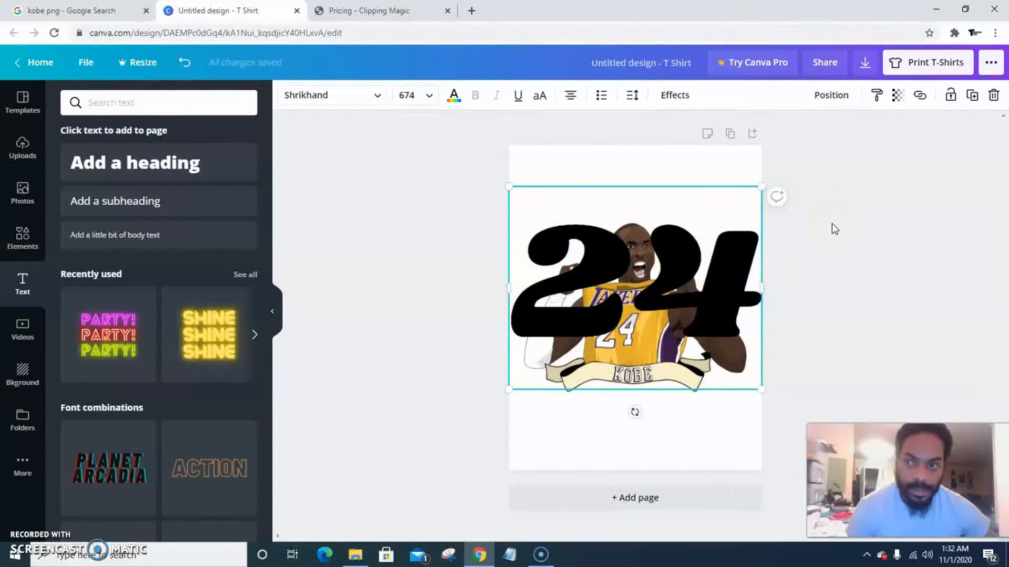
Move the 24 text higher on the design and send it backward behind the Kobe image
{"action": "left_click", "coordinate": [294, 313]}
{"action": "left_click", "coordinate": [272, 306]}
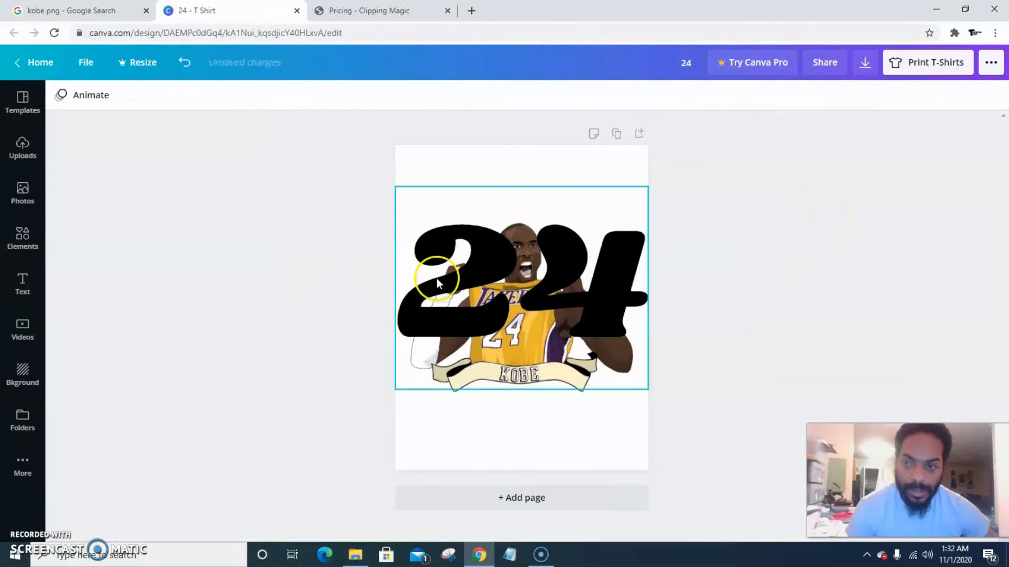
{"action": "left_click_drag", "start_coordinate": [484, 255], "coordinate": [482, 216]}
{"action": "left_click", "coordinate": [840, 97]}
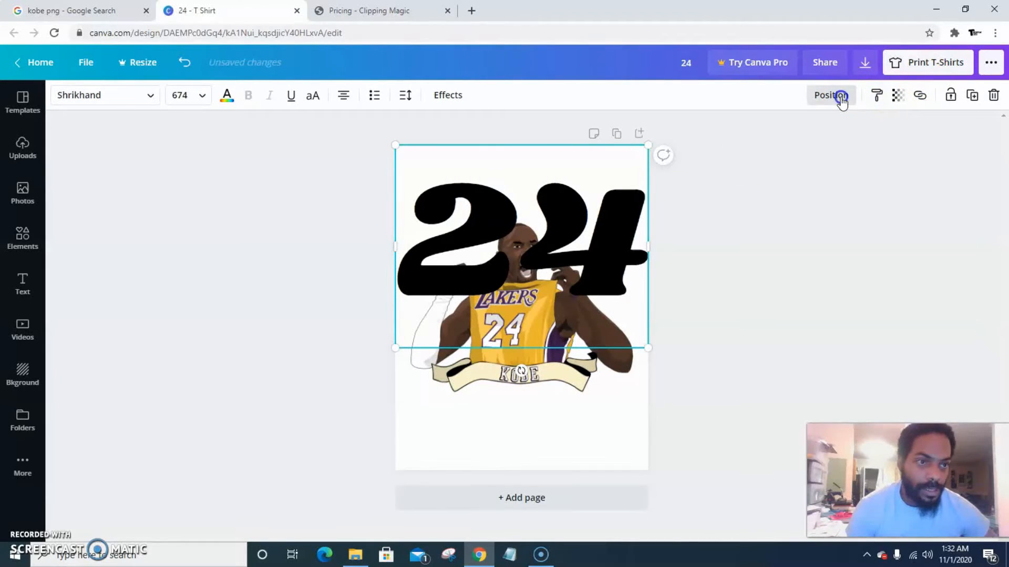
{"action": "left_click", "coordinate": [784, 132]}
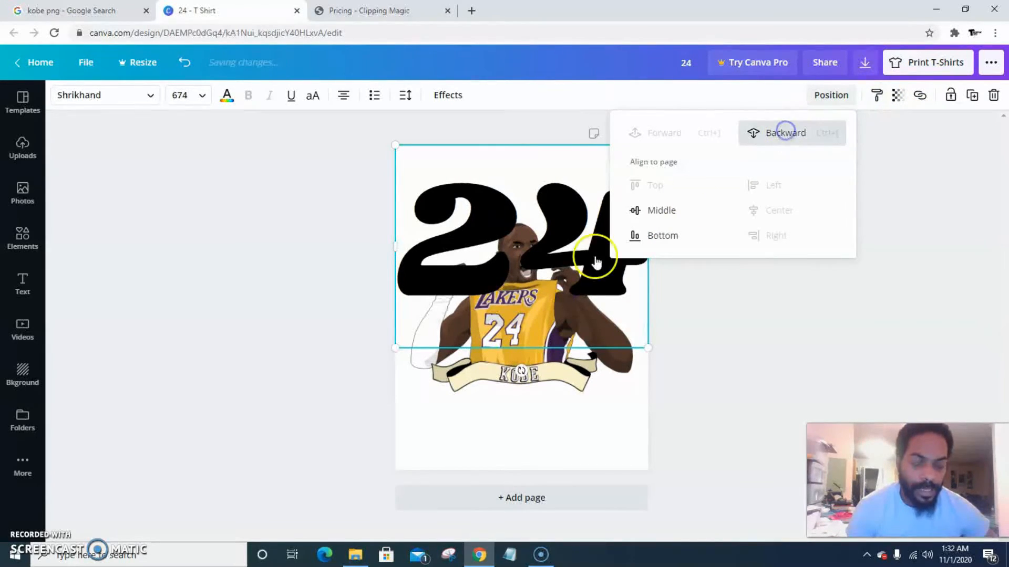
{"action": "left_click", "coordinate": [723, 333]}
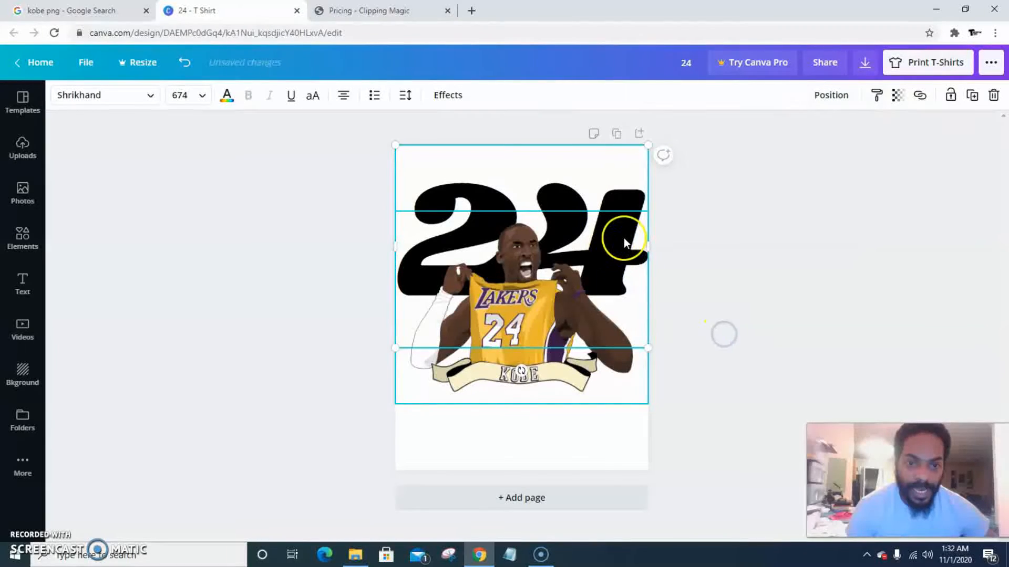
{"action": "left_click_drag", "start_coordinate": [636, 194], "coordinate": [637, 197]}
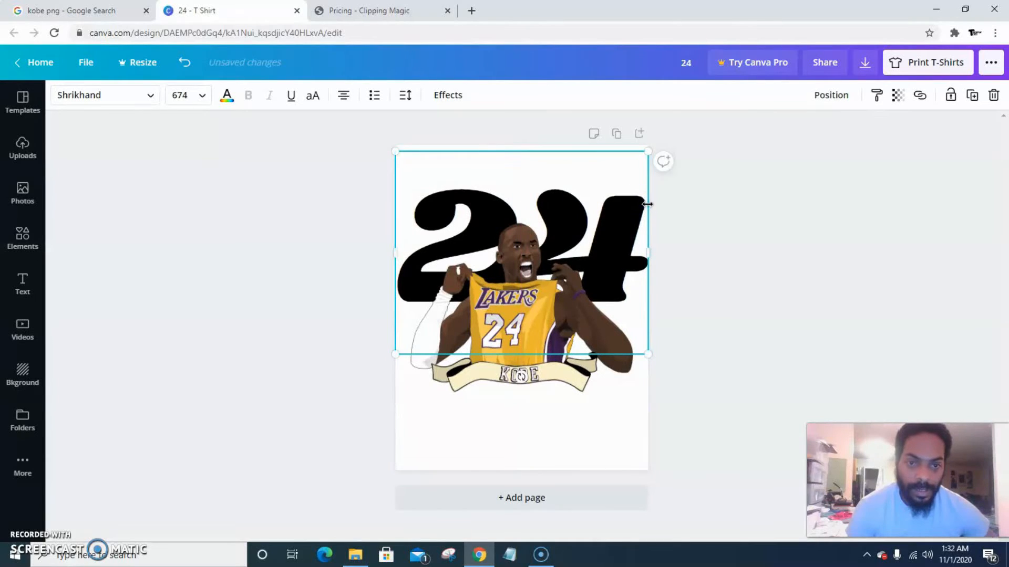
Apply the Splice text effect to the 24 and set its effect colour to purple
{"action": "left_click", "coordinate": [451, 96]}
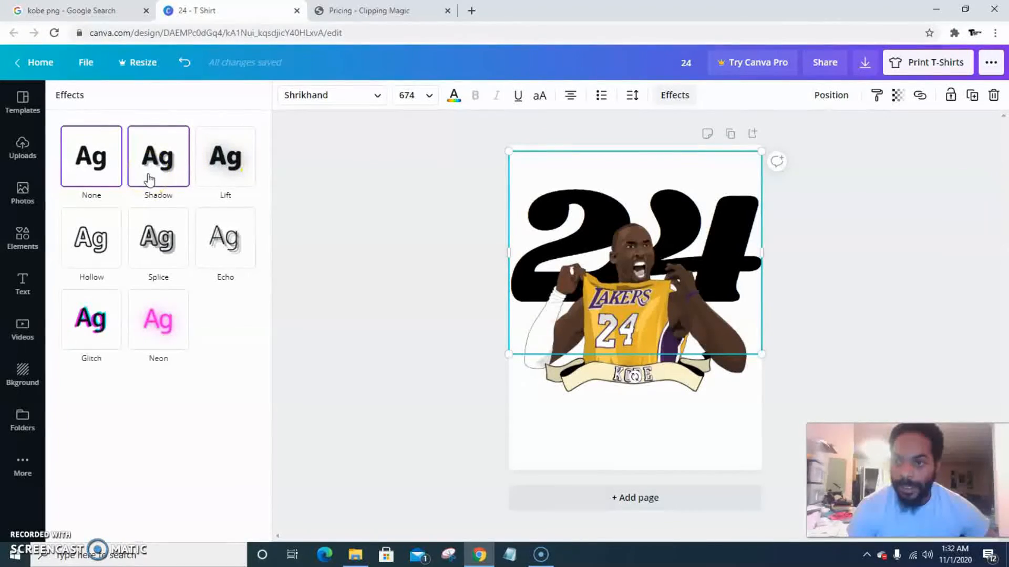
{"action": "left_click", "coordinate": [219, 172]}
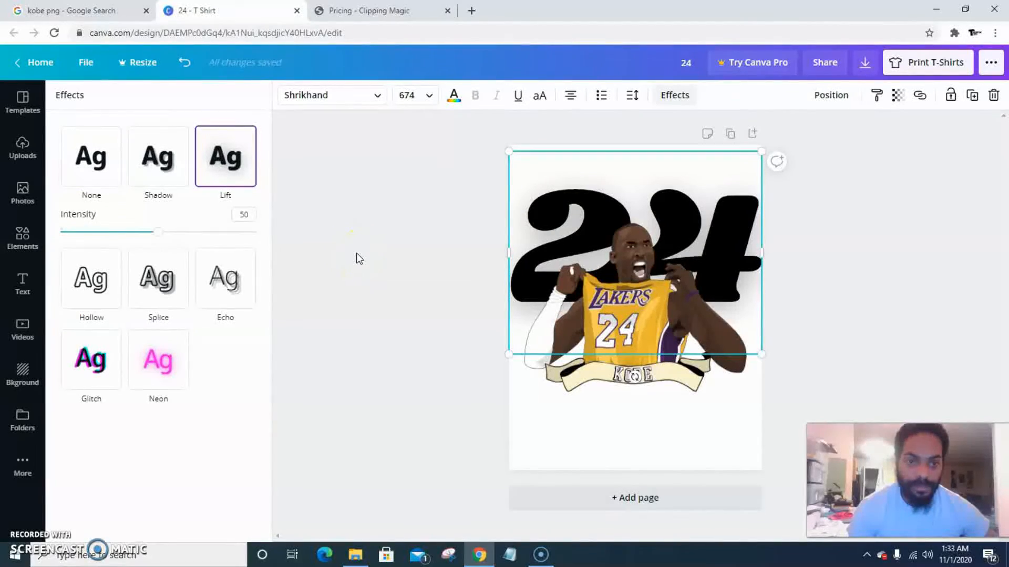
{"action": "left_click", "coordinate": [150, 289]}
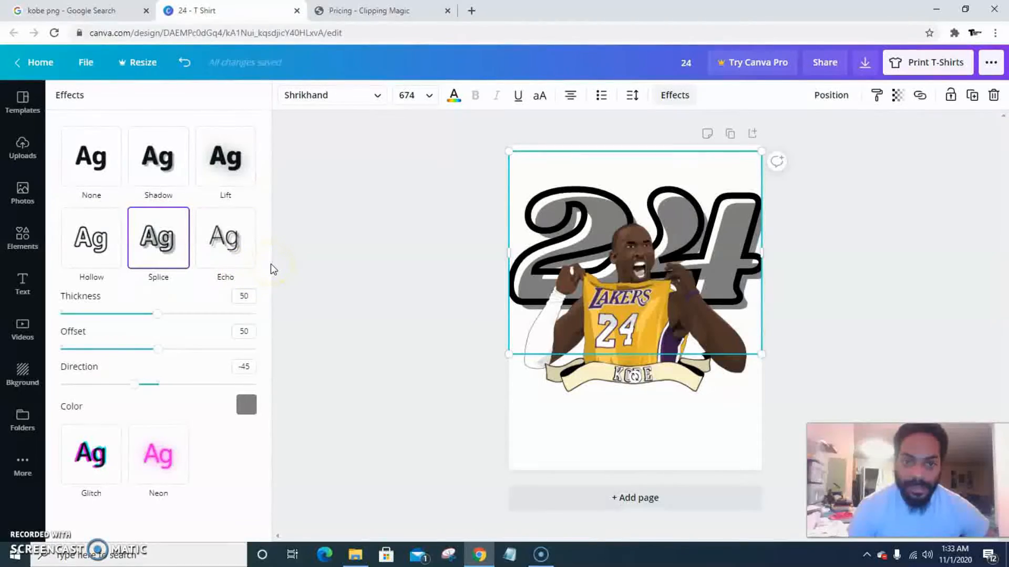
{"action": "left_click", "coordinate": [245, 406]}
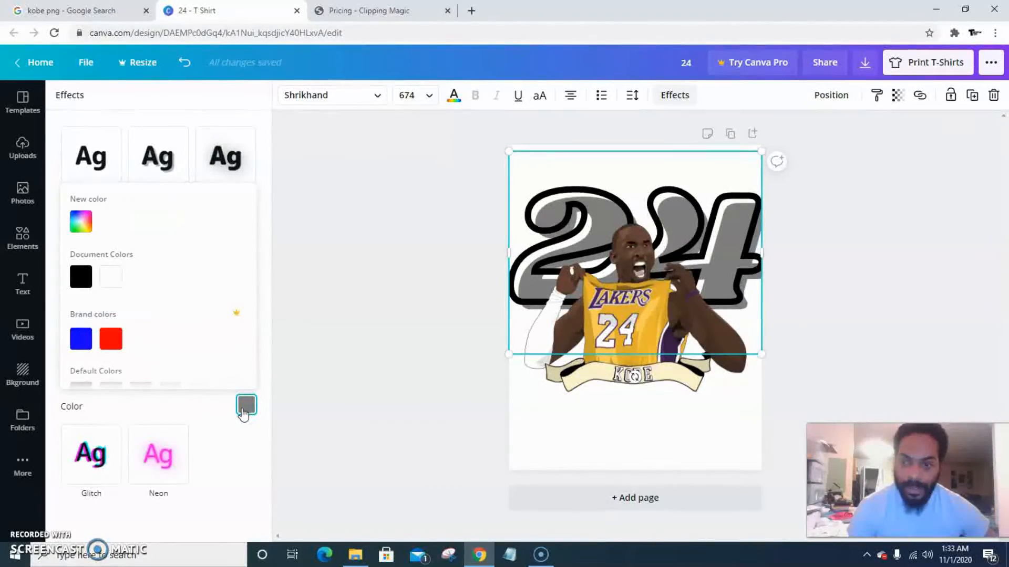
{"action": "scroll", "coordinate": [170, 315], "scroll_direction": "down", "scroll_amount": 3}
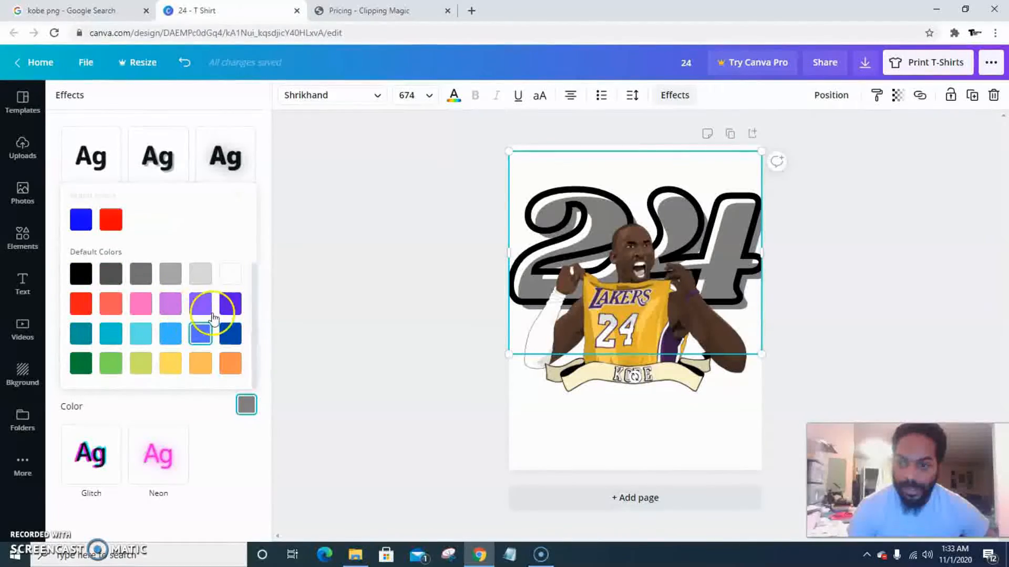
{"action": "left_click", "coordinate": [230, 303]}
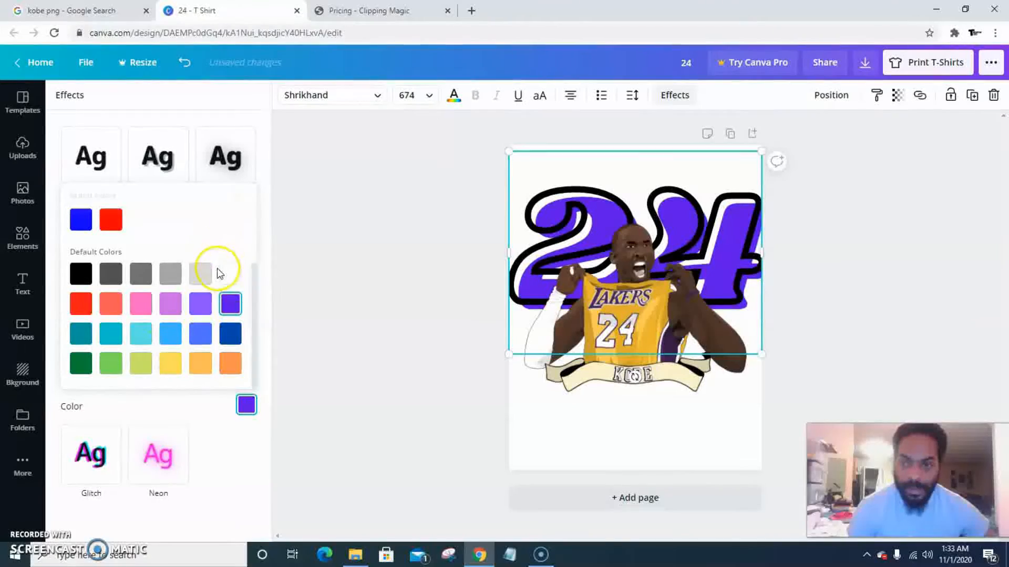
{"action": "scroll", "coordinate": [219, 273], "scroll_direction": "up", "scroll_amount": 3}
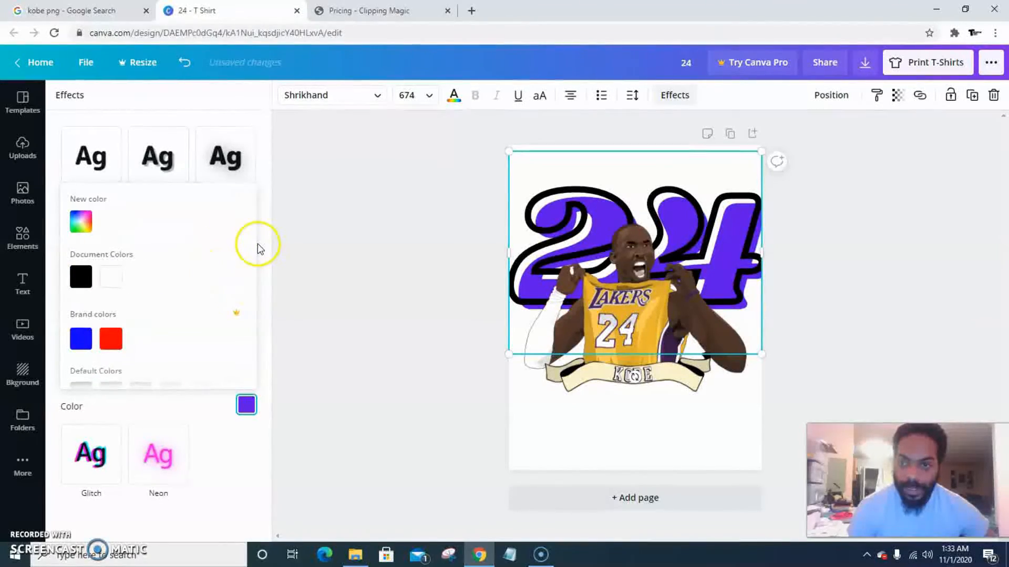
{"action": "left_click", "coordinate": [268, 230]}
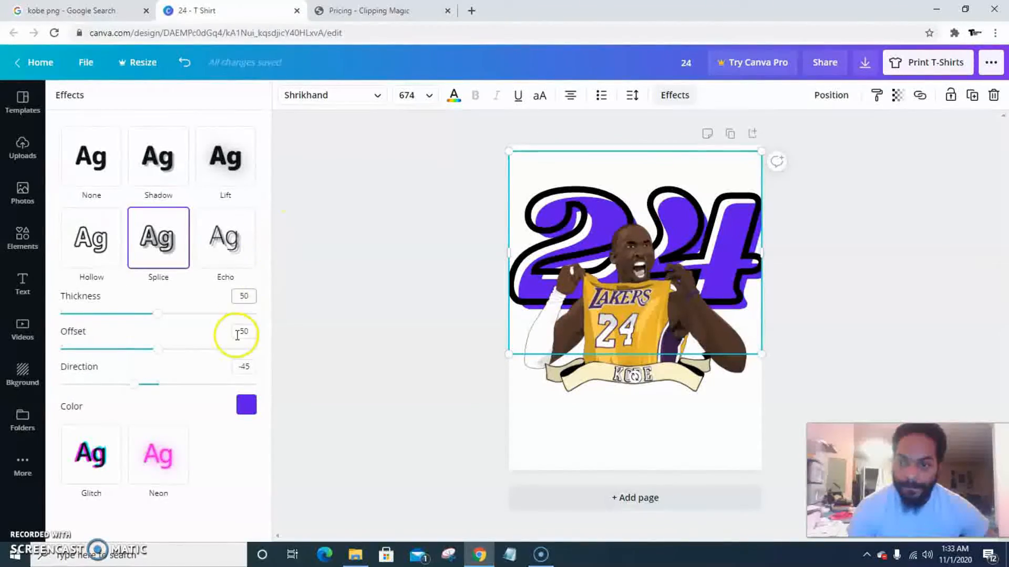
Change the 24 text colour to the gold from the photo colours
{"action": "left_click", "coordinate": [455, 98]}
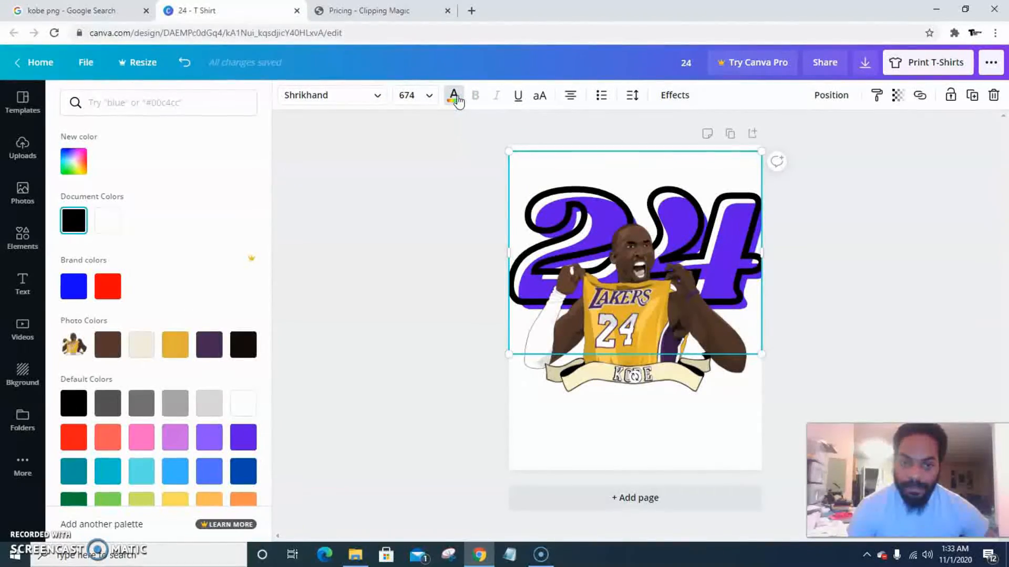
{"action": "left_click", "coordinate": [177, 348]}
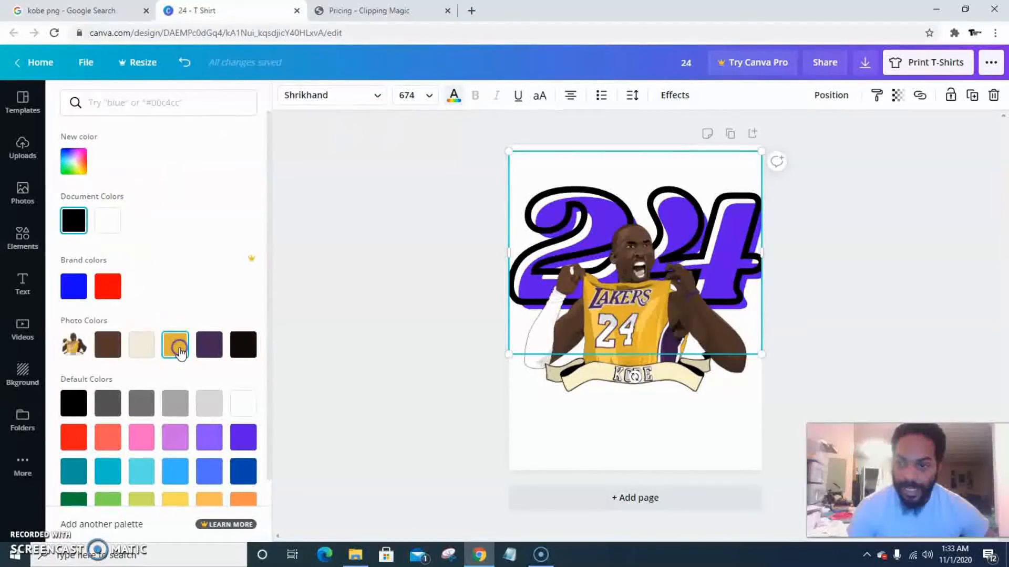
{"action": "left_click", "coordinate": [297, 281]}
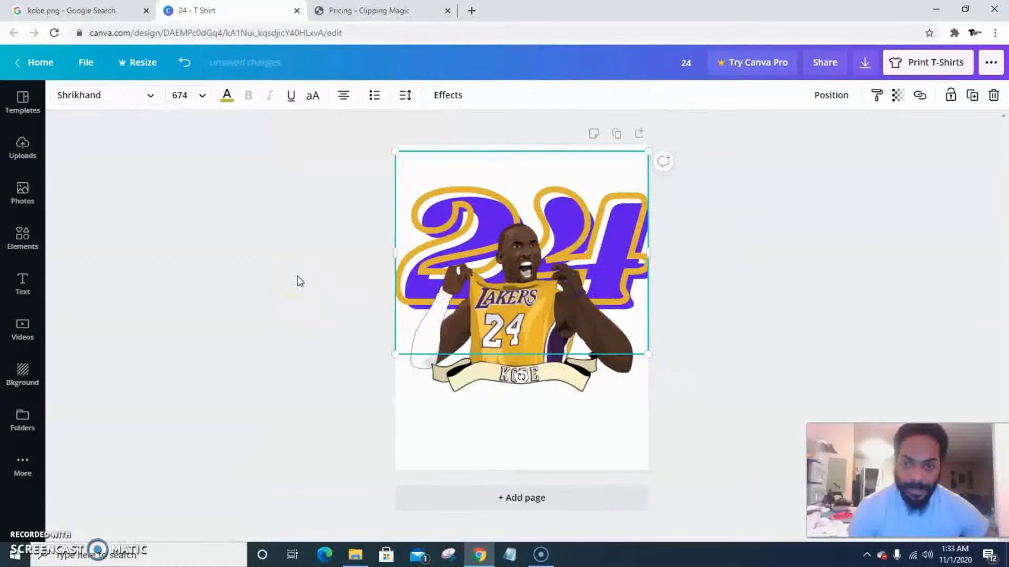
Set the Splice effect colour of the 24 to the gold document colour
{"action": "left_click", "coordinate": [226, 98]}
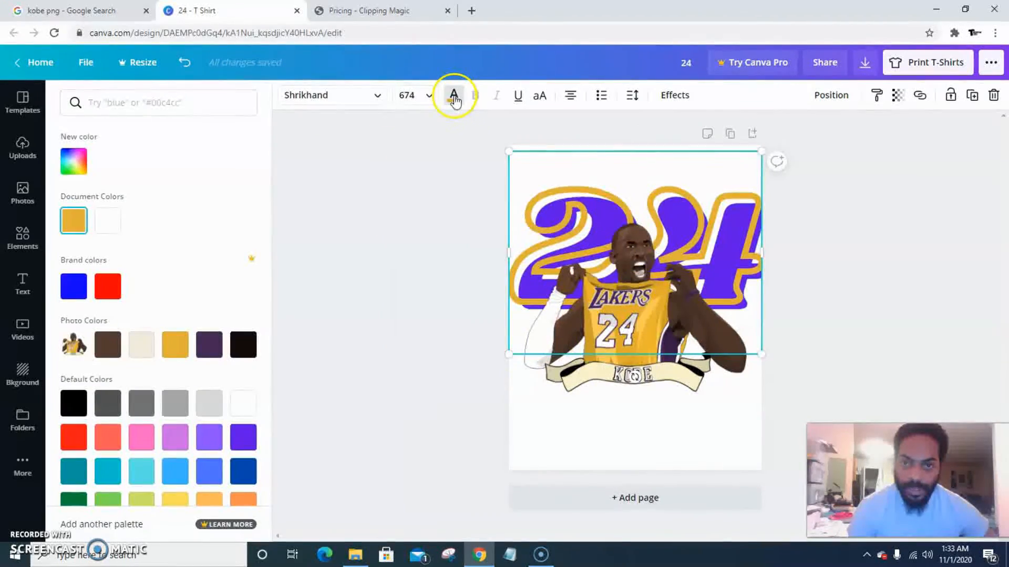
{"action": "left_click", "coordinate": [675, 96]}
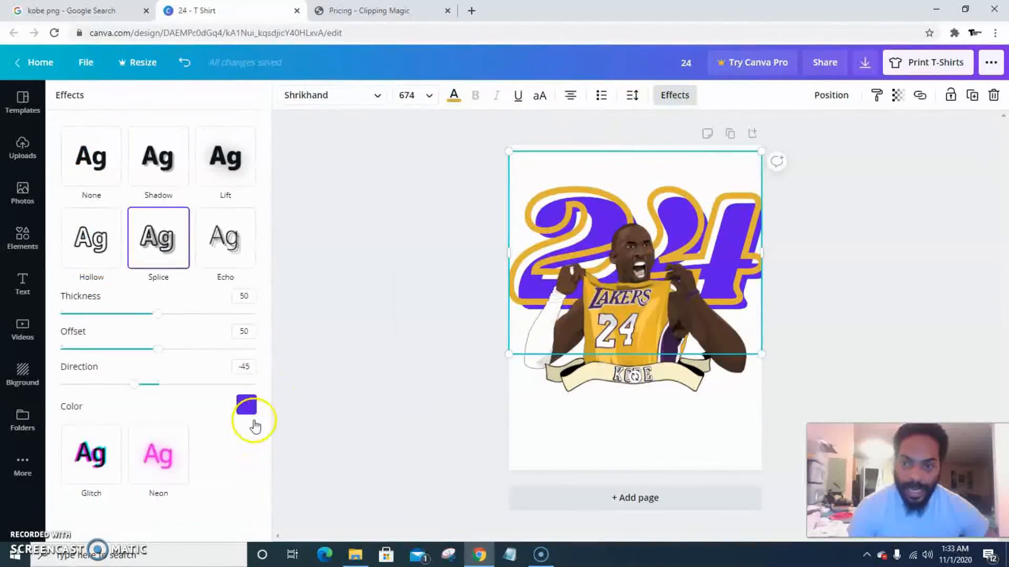
{"action": "left_click", "coordinate": [244, 407]}
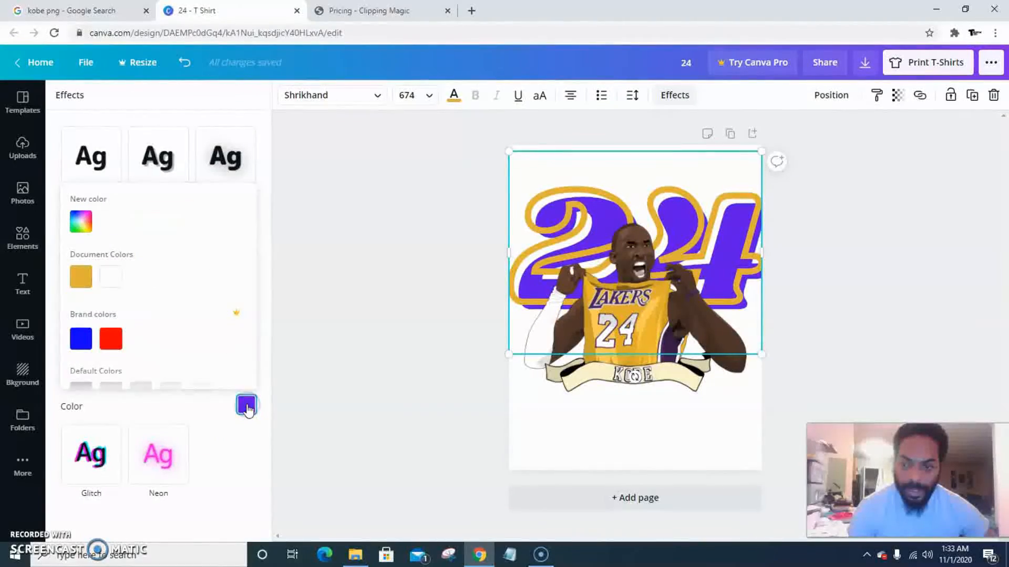
{"action": "scroll", "coordinate": [202, 324], "scroll_direction": "down", "scroll_amount": 2}
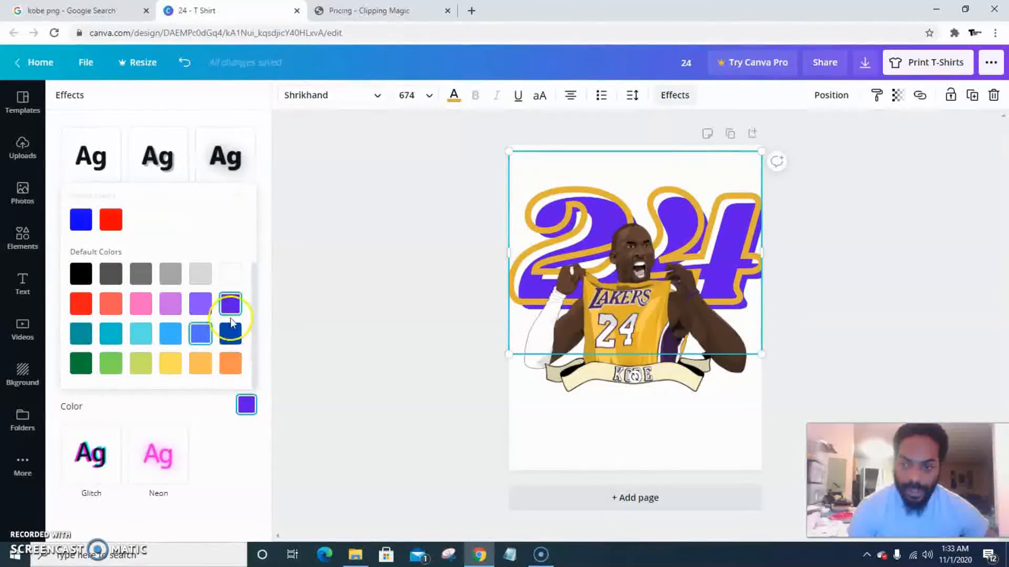
{"action": "scroll", "coordinate": [231, 313], "scroll_direction": "up", "scroll_amount": 3}
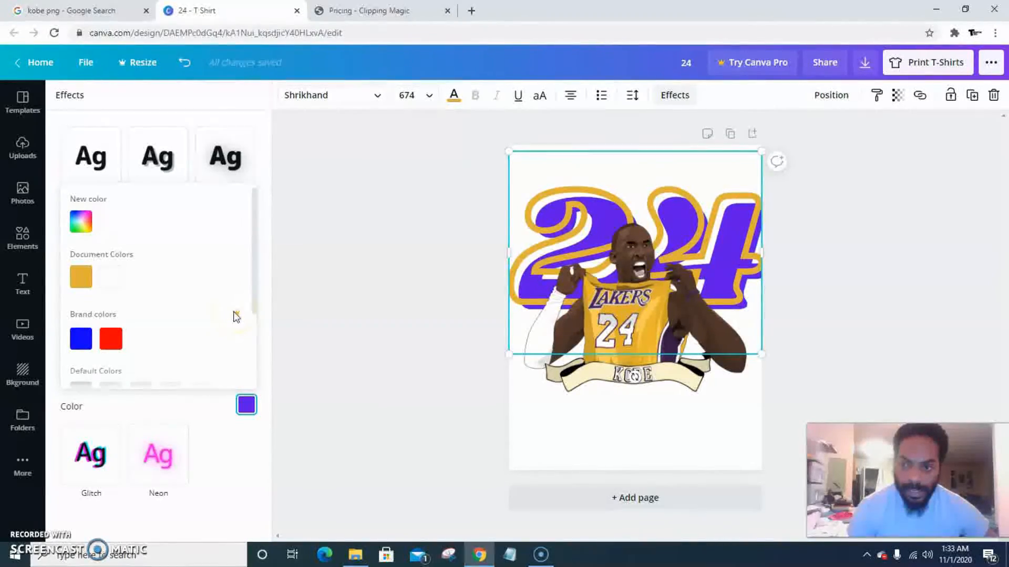
{"action": "left_click", "coordinate": [81, 277]}
Change the 24 text colour to the dark purple from the photo colours, then deselect it
{"action": "left_click", "coordinate": [454, 97]}
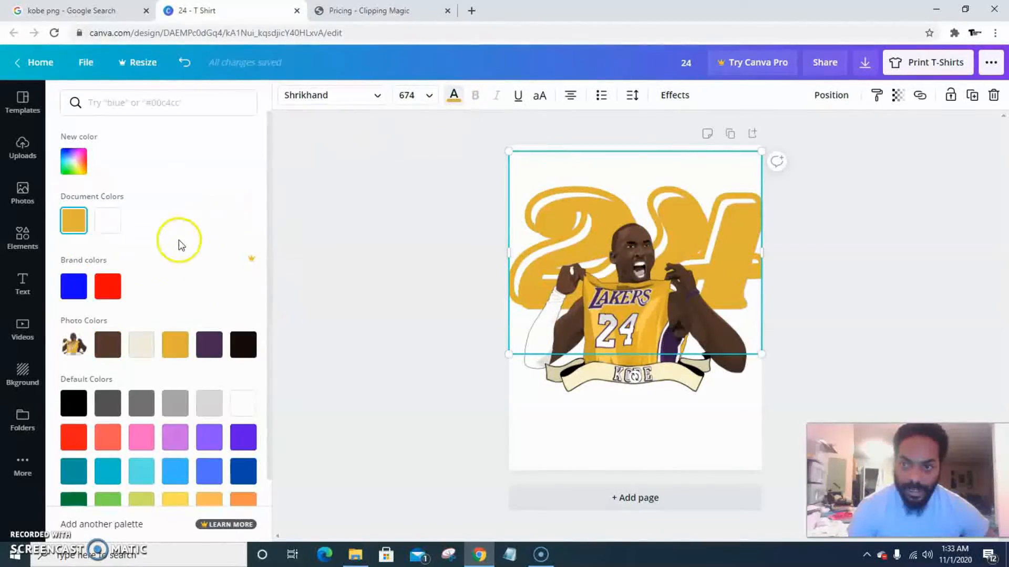
{"action": "left_click", "coordinate": [216, 346]}
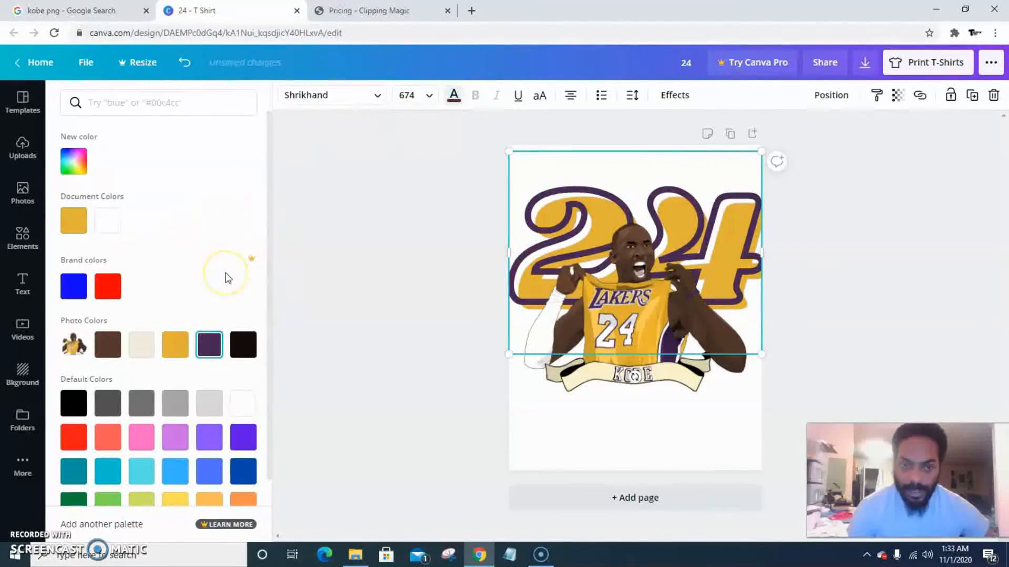
{"action": "left_click", "coordinate": [298, 361]}
{"action": "left_click", "coordinate": [266, 302]}
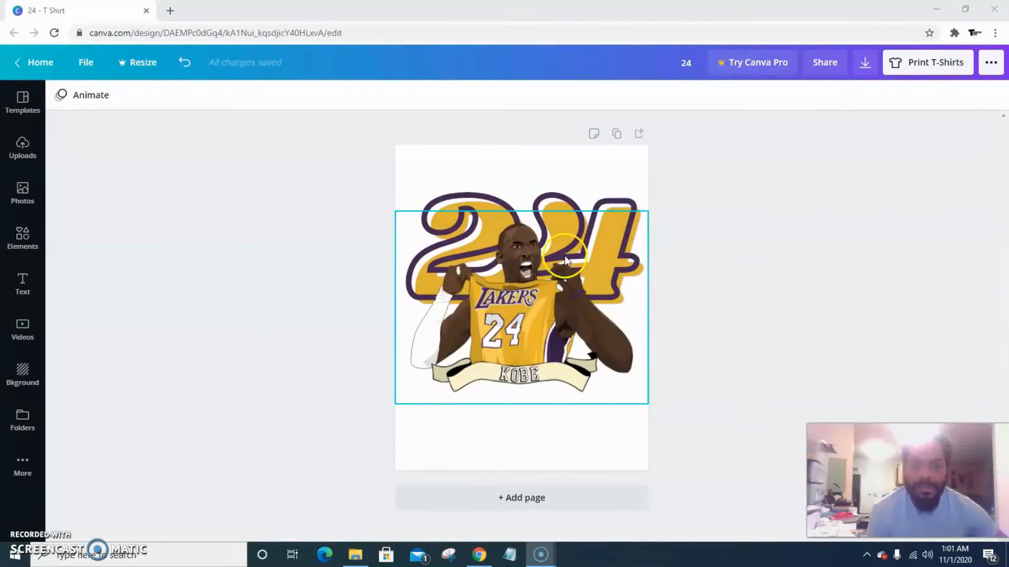
Reposition the 24 text slightly upward, centred horizontally above Kobe's head
{"action": "left_click", "coordinate": [565, 200]}
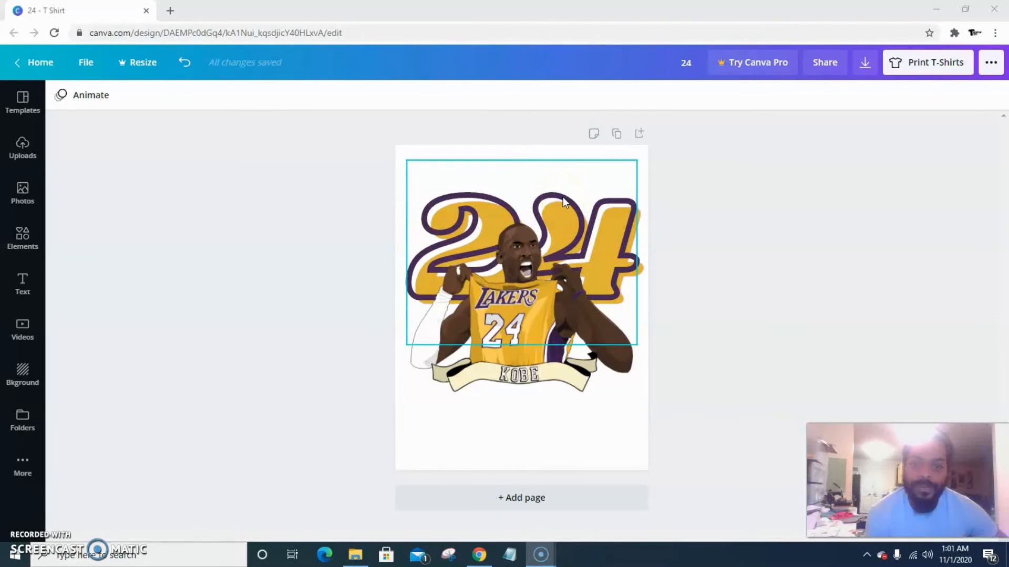
{"action": "left_click", "coordinate": [562, 197]}
{"action": "left_click_drag", "start_coordinate": [563, 197], "coordinate": [563, 194]}
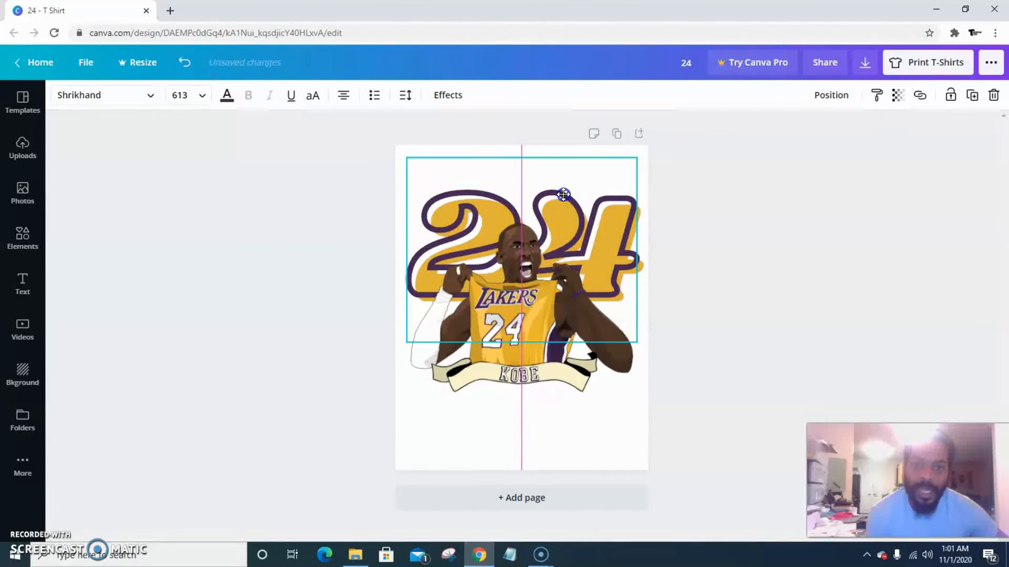
{"action": "left_click_drag", "start_coordinate": [563, 195], "coordinate": [563, 194]}
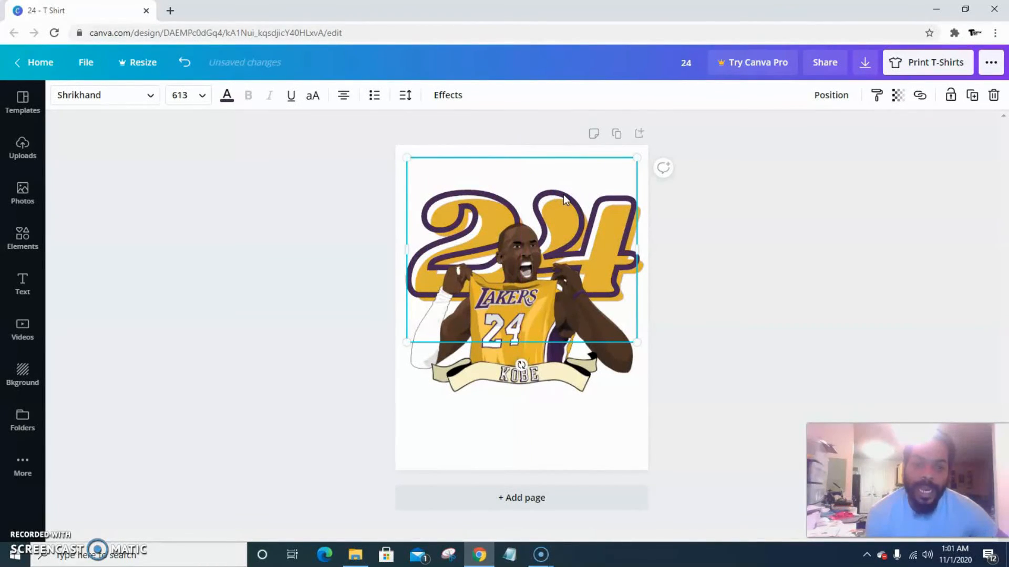
{"action": "mouse_move", "coordinate": [563, 203]}
{"action": "left_mouse_down"}
{"action": "mouse_move", "coordinate": [562, 214]}
{"action": "mouse_move", "coordinate": [560, 195]}
{"action": "left_mouse_up"}
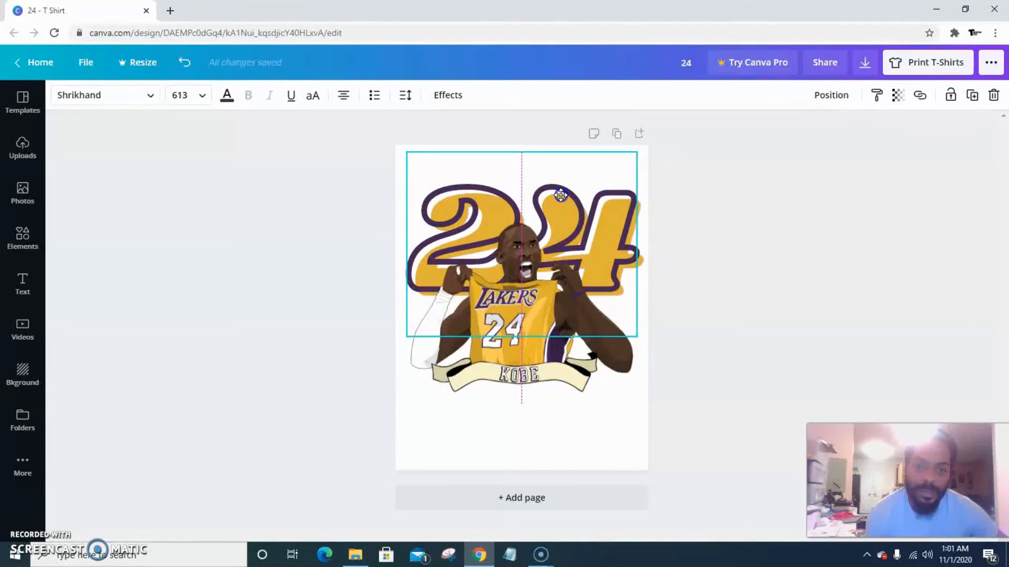
{"action": "left_click_drag", "start_coordinate": [561, 195], "coordinate": [559, 204]}
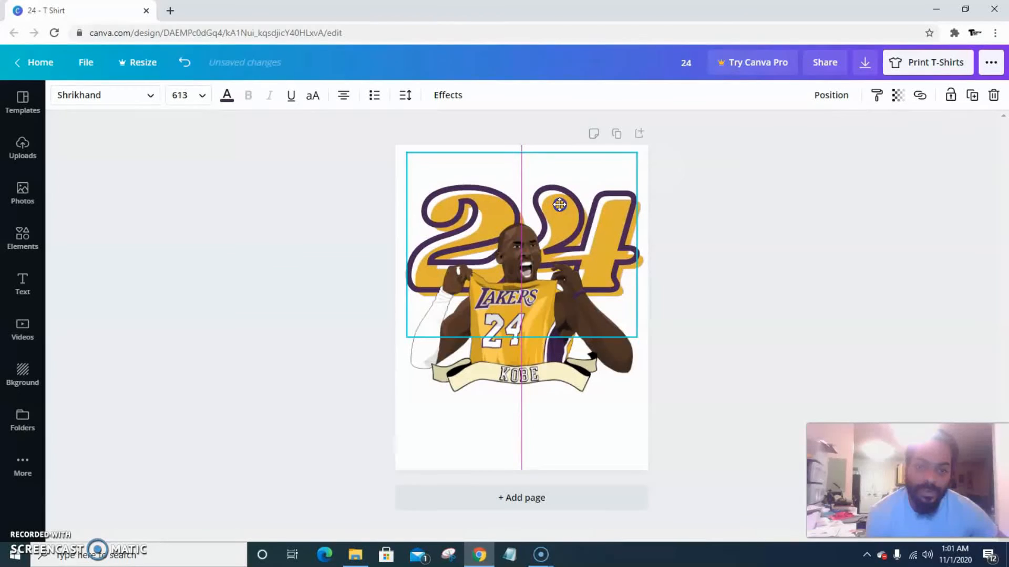
{"action": "left_click_drag", "start_coordinate": [559, 204], "coordinate": [556, 204]}
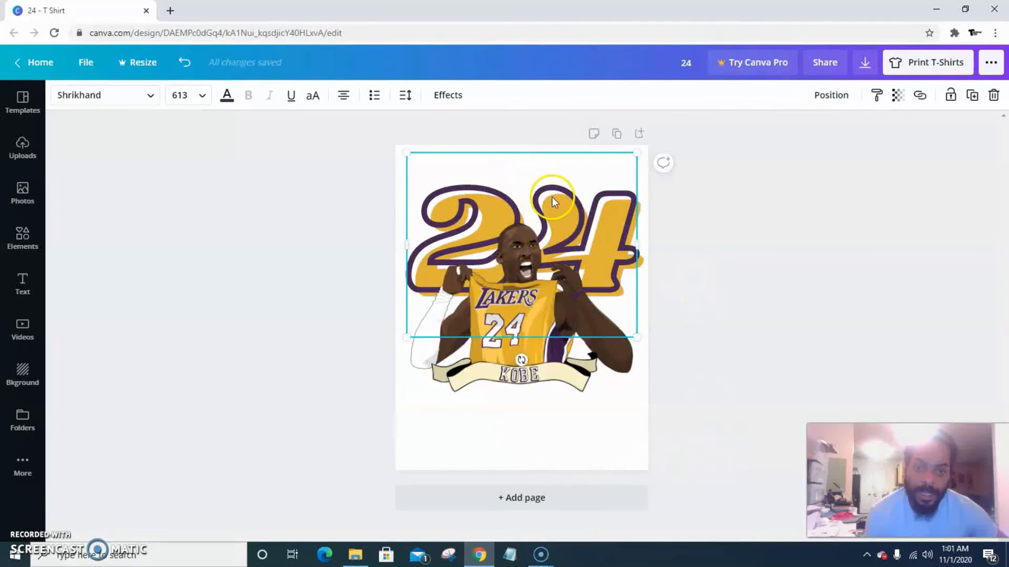
{"action": "left_click_drag", "start_coordinate": [552, 196], "coordinate": [550, 193]}
{"action": "left_click", "coordinate": [738, 265]}
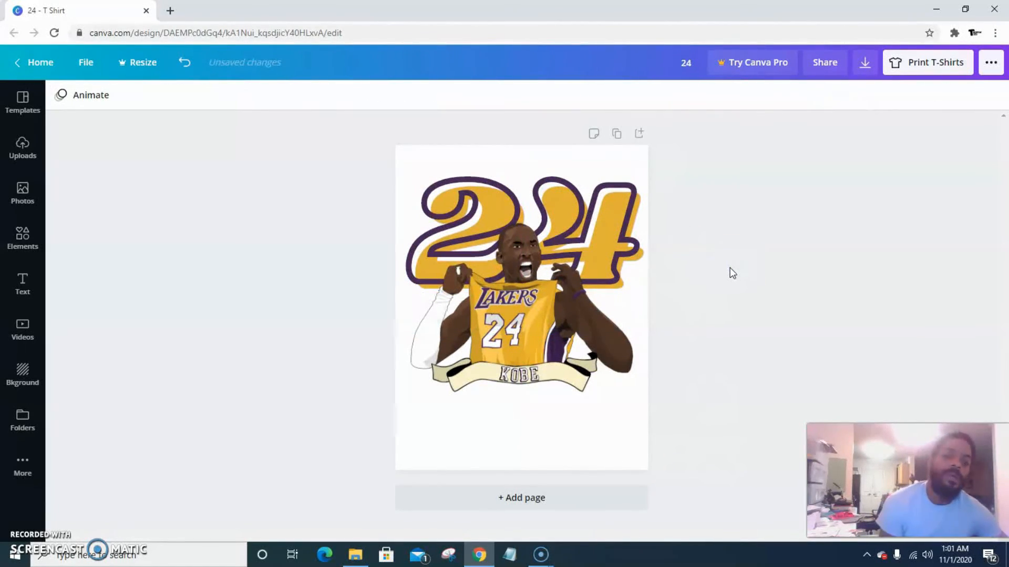